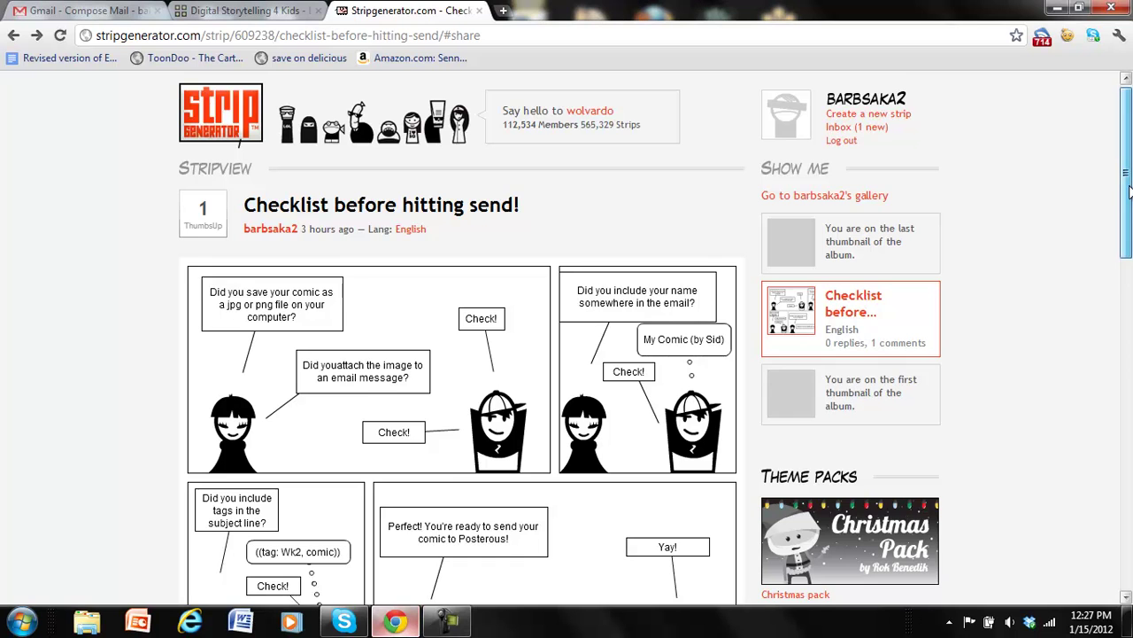
# Look over the comic strip and the sharing options below it
pyautogui.moveTo(1129, 190); pyautogui.dragTo(1120, 352)
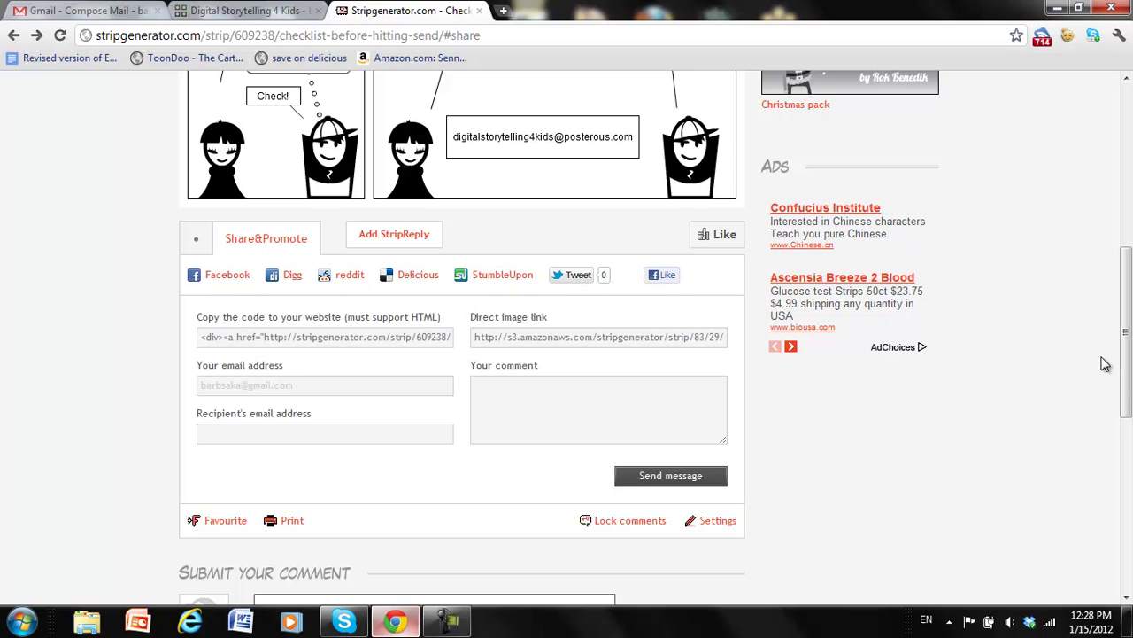
pyautogui.moveTo(1126, 357); pyautogui.dragTo(1128, 234)
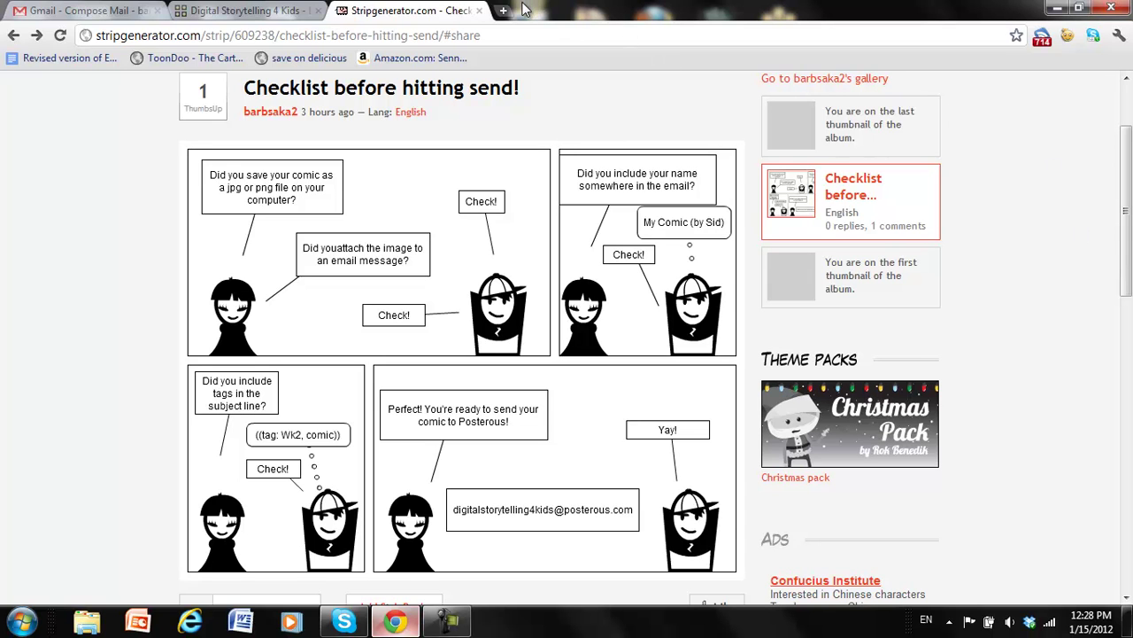
pyautogui.click(536, 35)
pyautogui.doubleClick(551, 18)
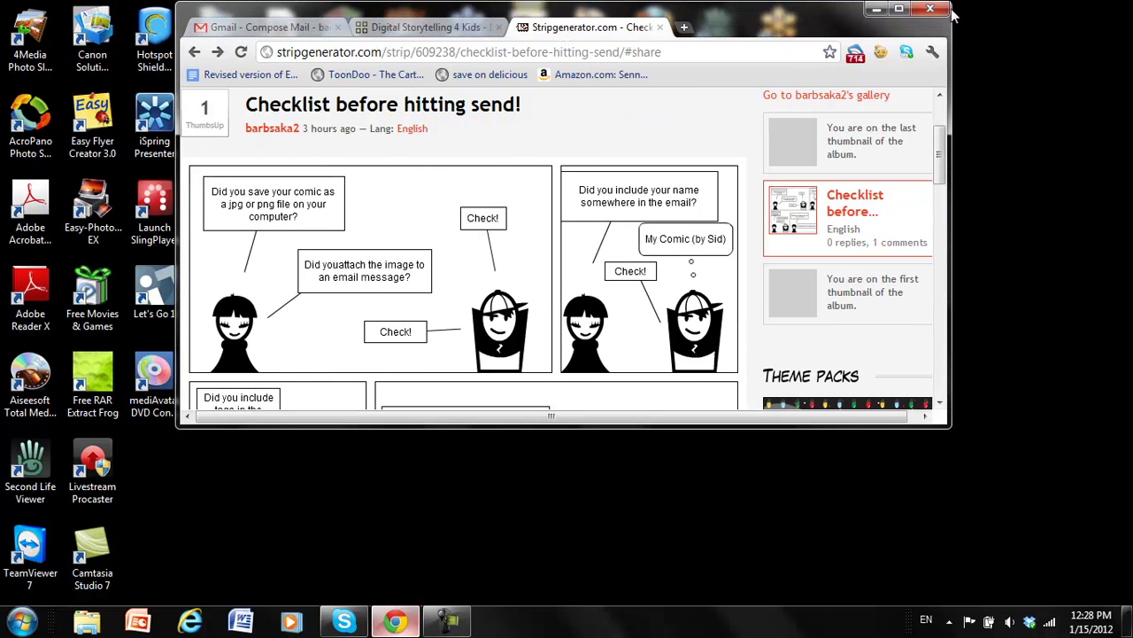
pyautogui.moveTo(753, 3); pyautogui.dragTo(740, 44)
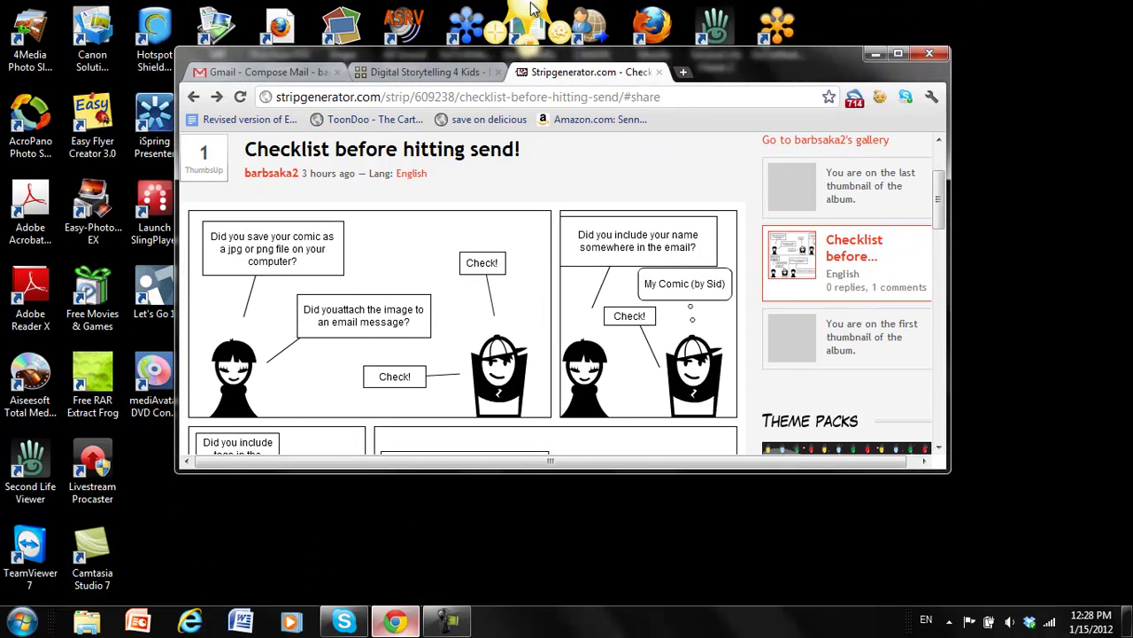
pyautogui.click(894, 56)
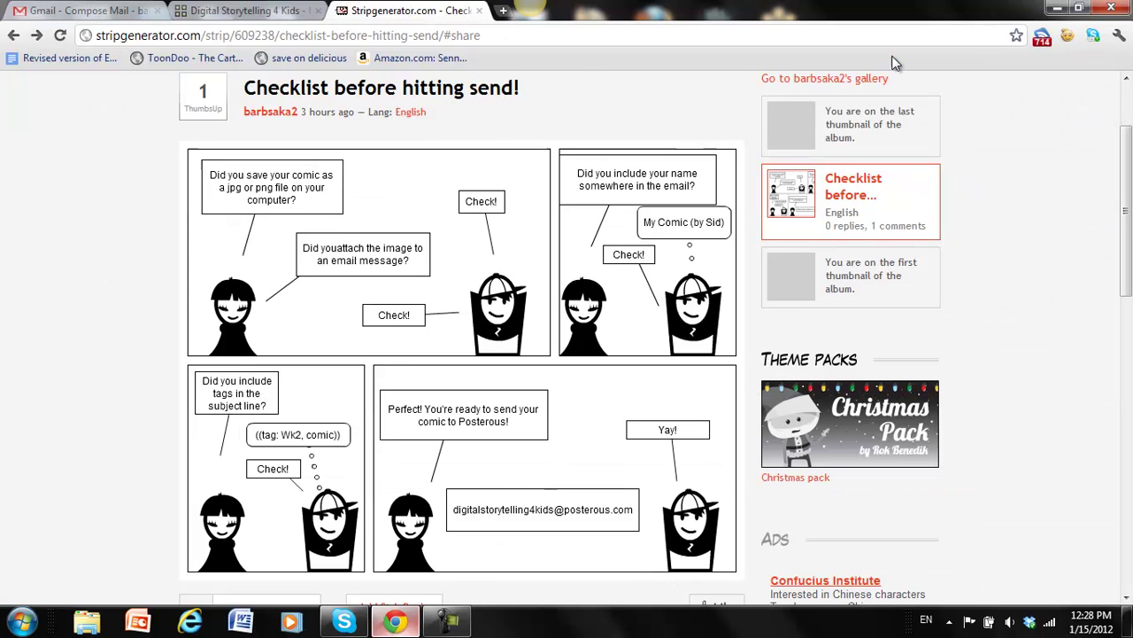
# Capture the whole four-panel comic strip as an image of about 691 x 539 pixels
pyautogui.click(501, 35)
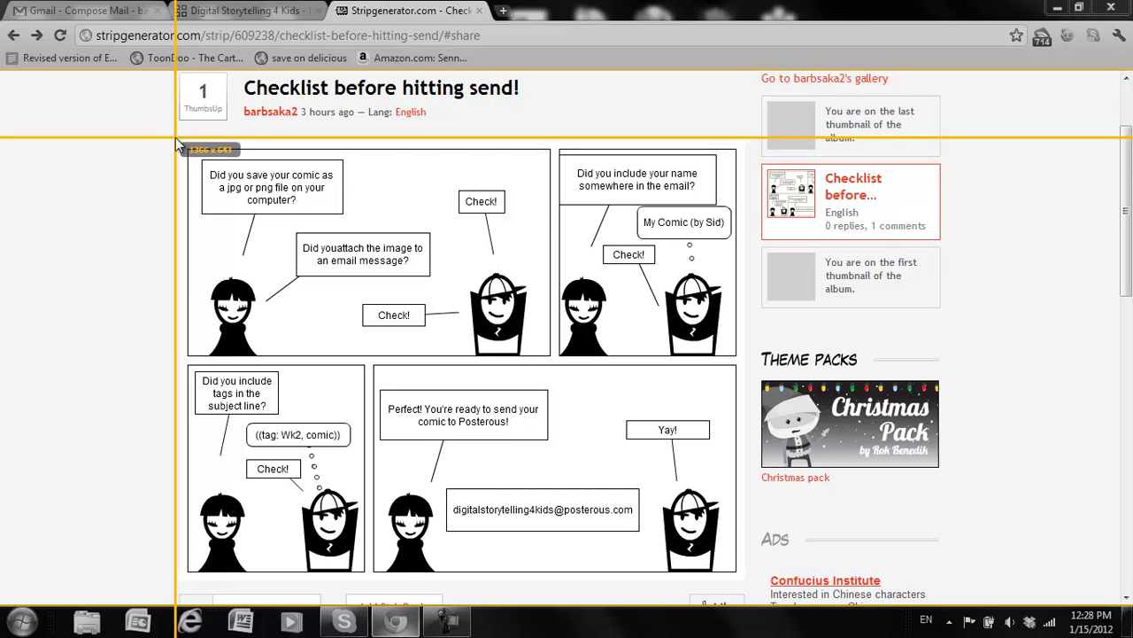
pyautogui.moveTo(175, 137); pyautogui.dragTo(748, 584)
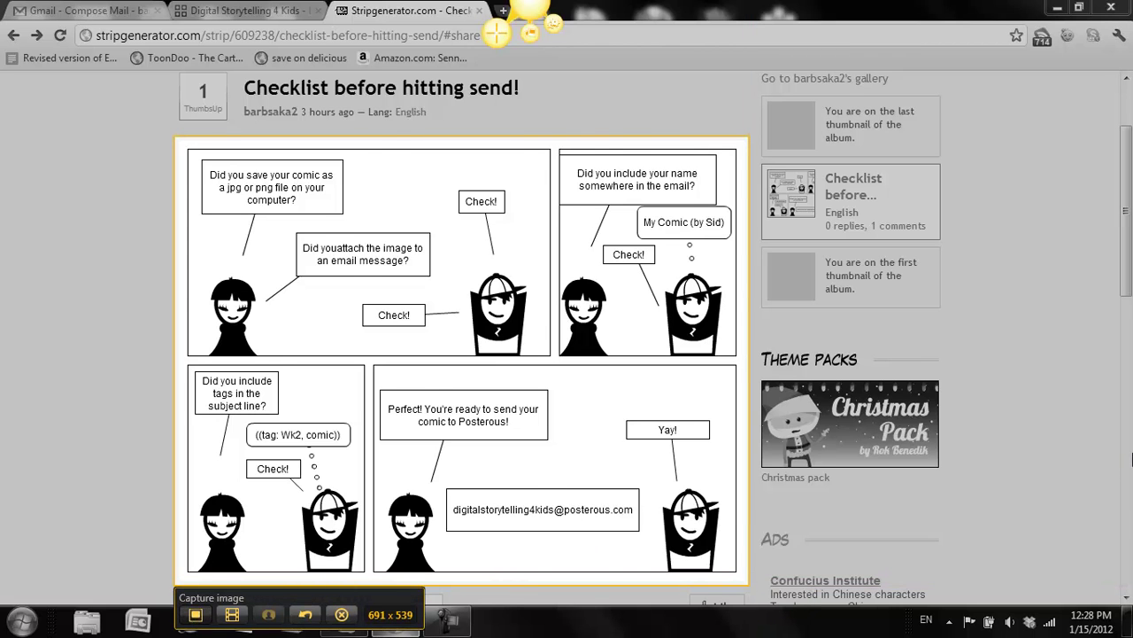
pyautogui.click(197, 613)
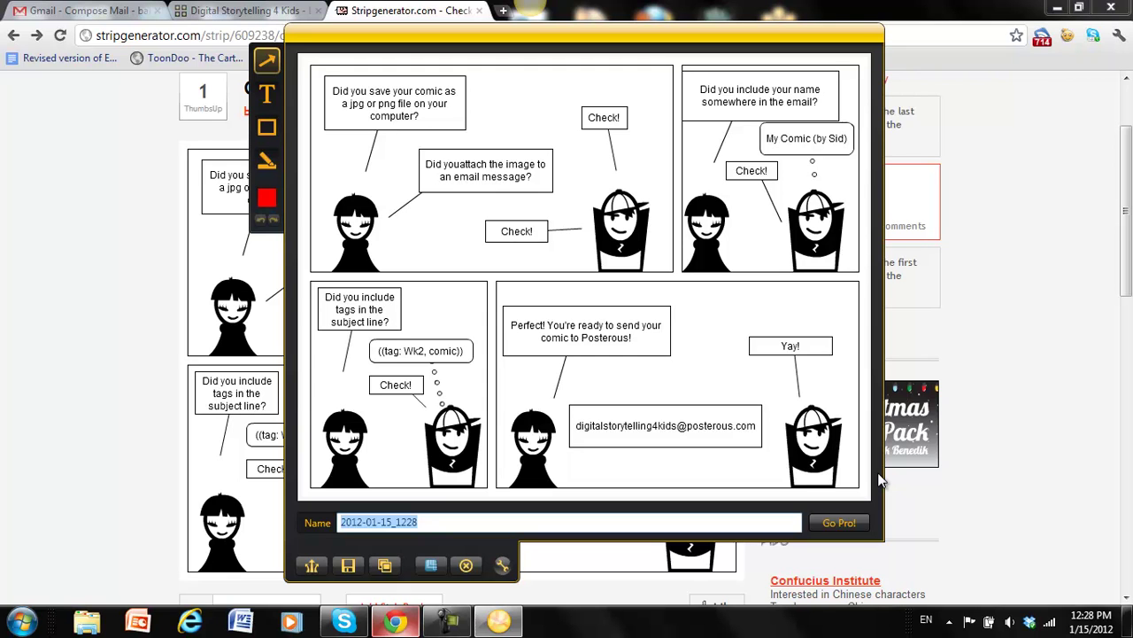
# Name the capture checklist and save it as a PNG image in the EVO pictures folder
pyautogui.write('checkl')
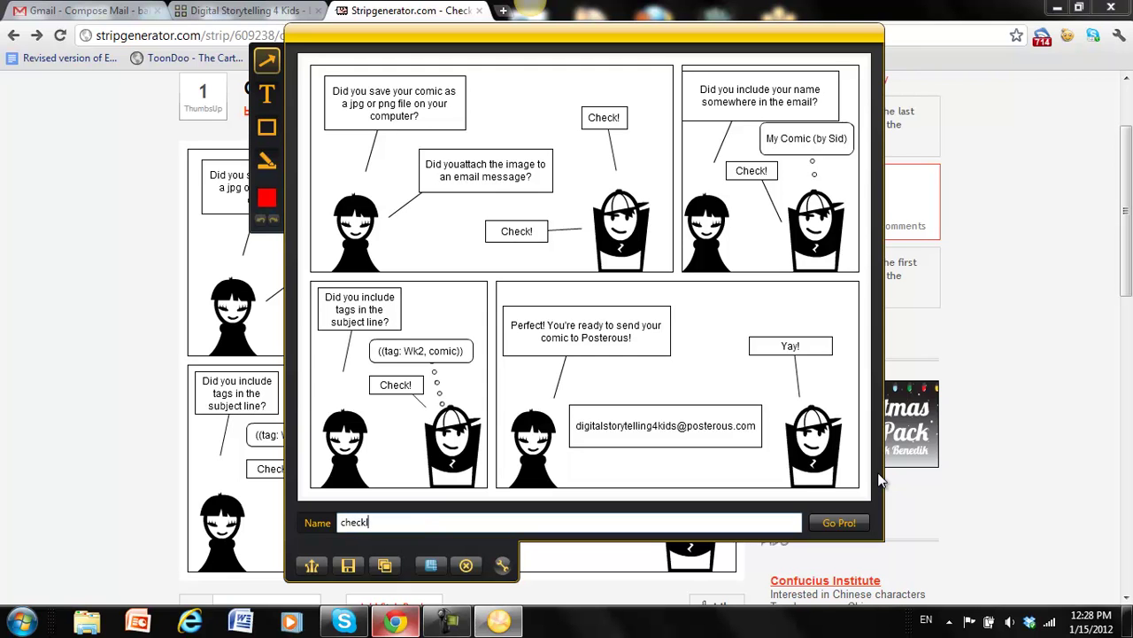
pyautogui.write('ist')
pyautogui.click(344, 565)
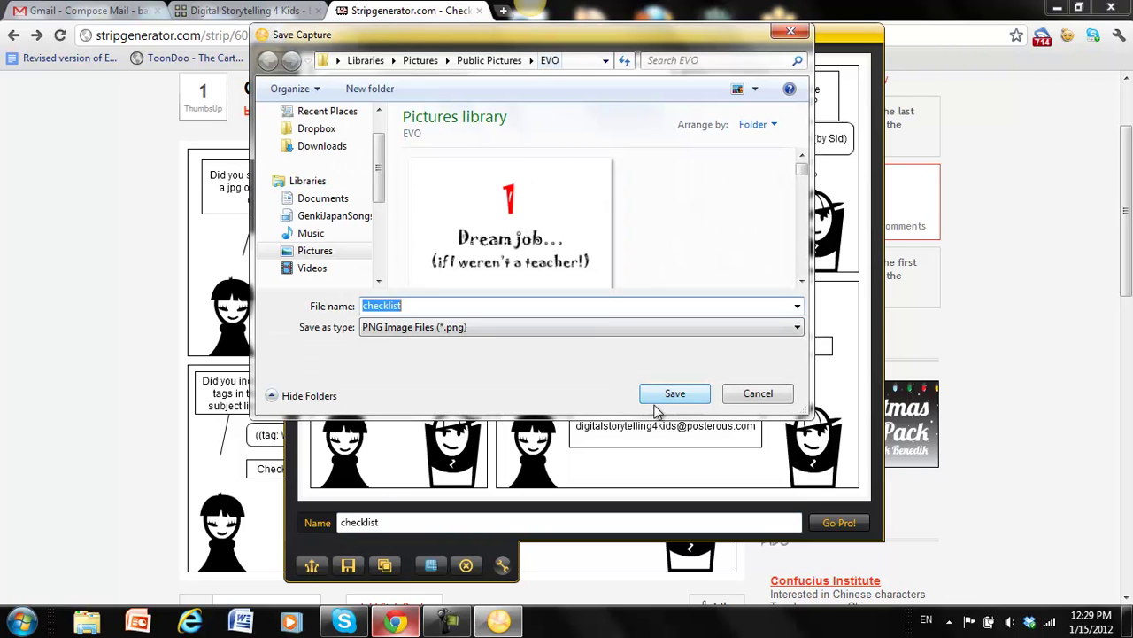
pyautogui.click(656, 393)
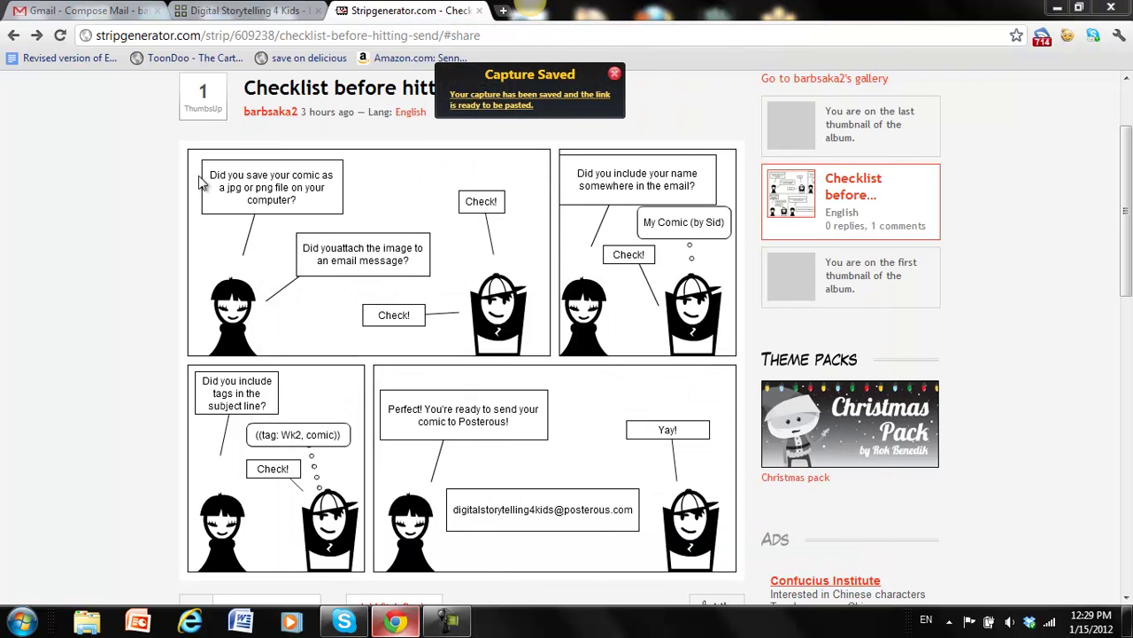
# Switch to the blank Gmail message and address it to the Posterous blog's posting e-mail address
pyautogui.click(100, 16)
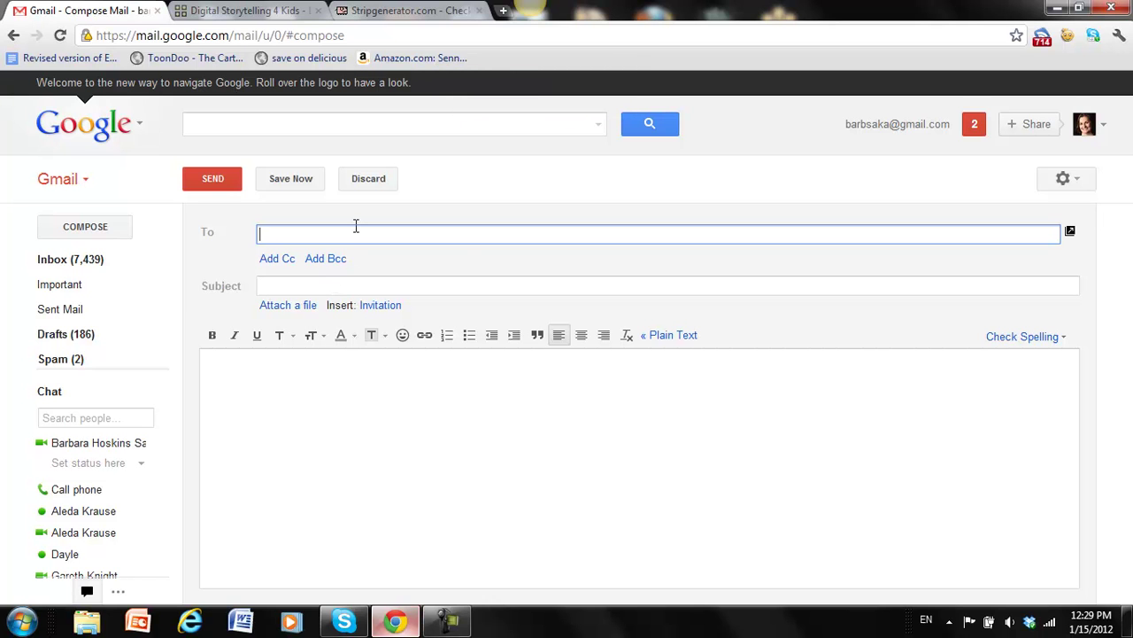
pyautogui.write('dig')
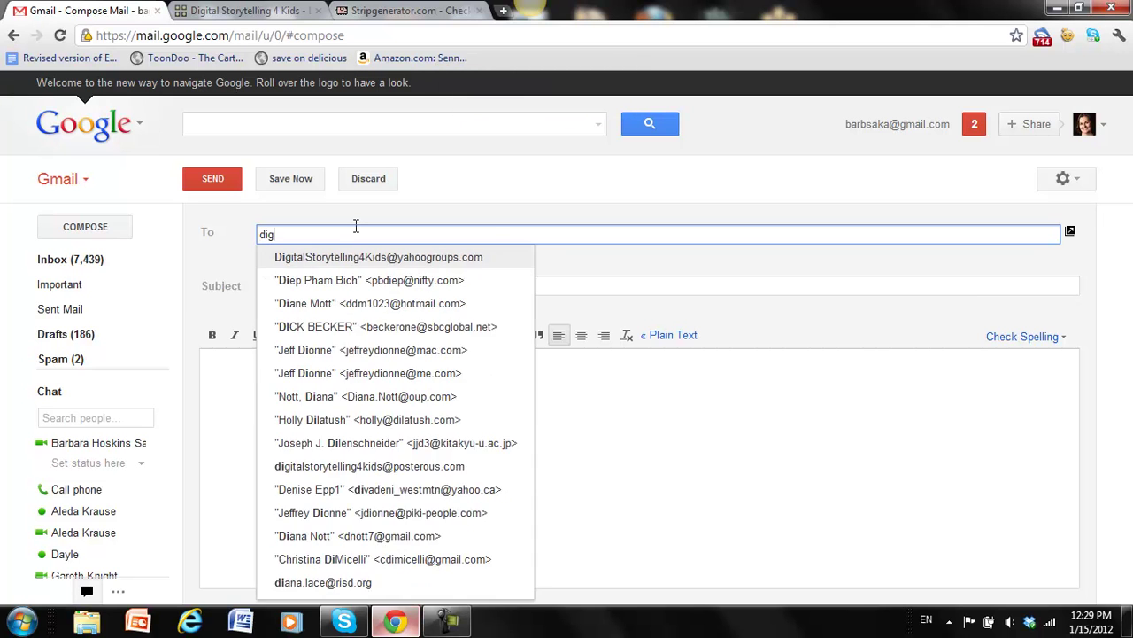
pyautogui.write('italsto')
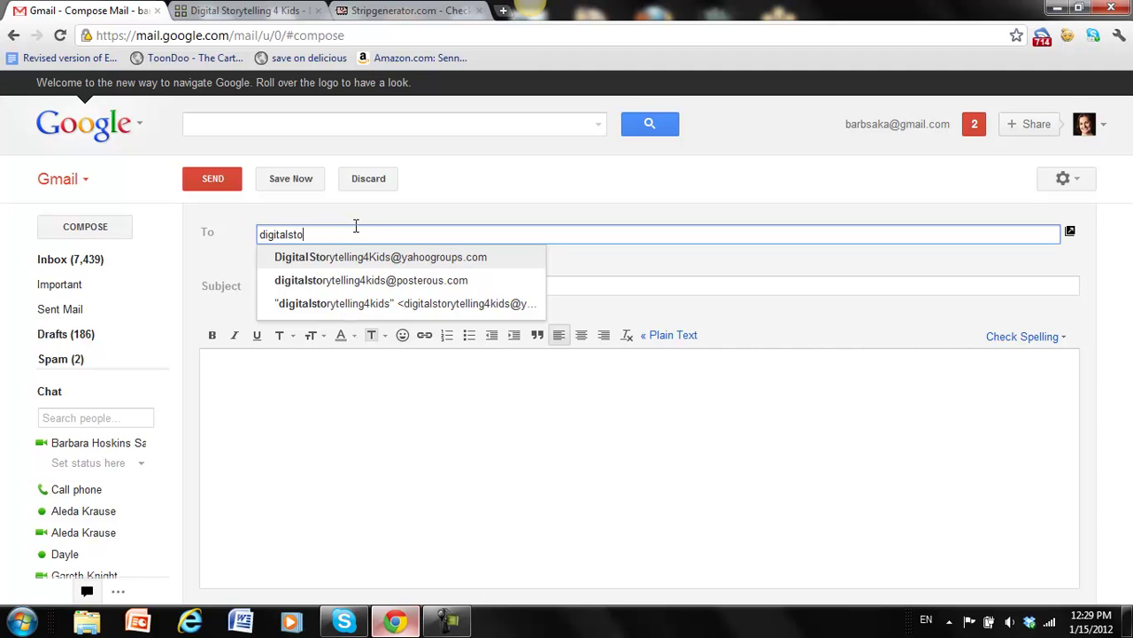
pyautogui.click(369, 280)
pyautogui.click(369, 284)
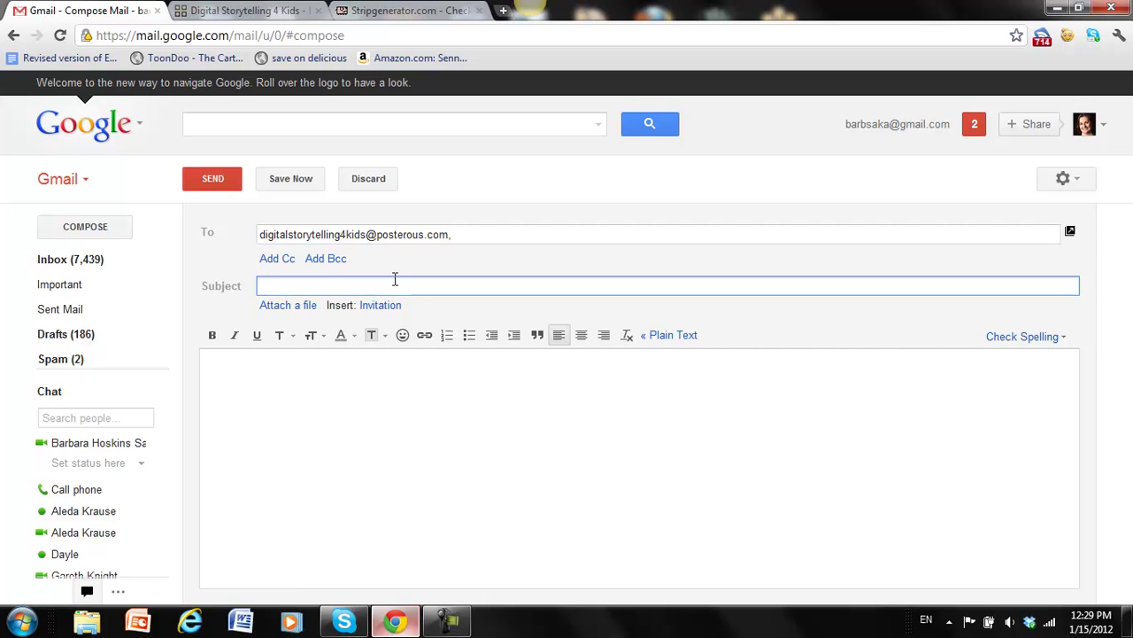
# Enter the subject "Checklist for blog posts ((tag: Wk2, comic))" for the message
pyautogui.write('Chec')
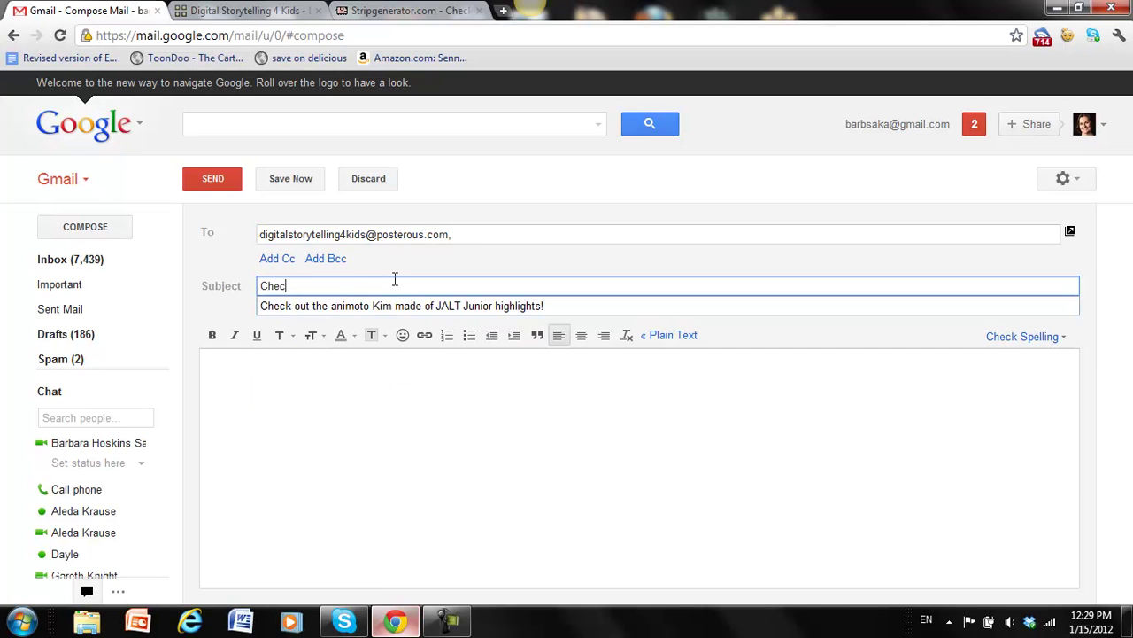
pyautogui.write('klist fo')
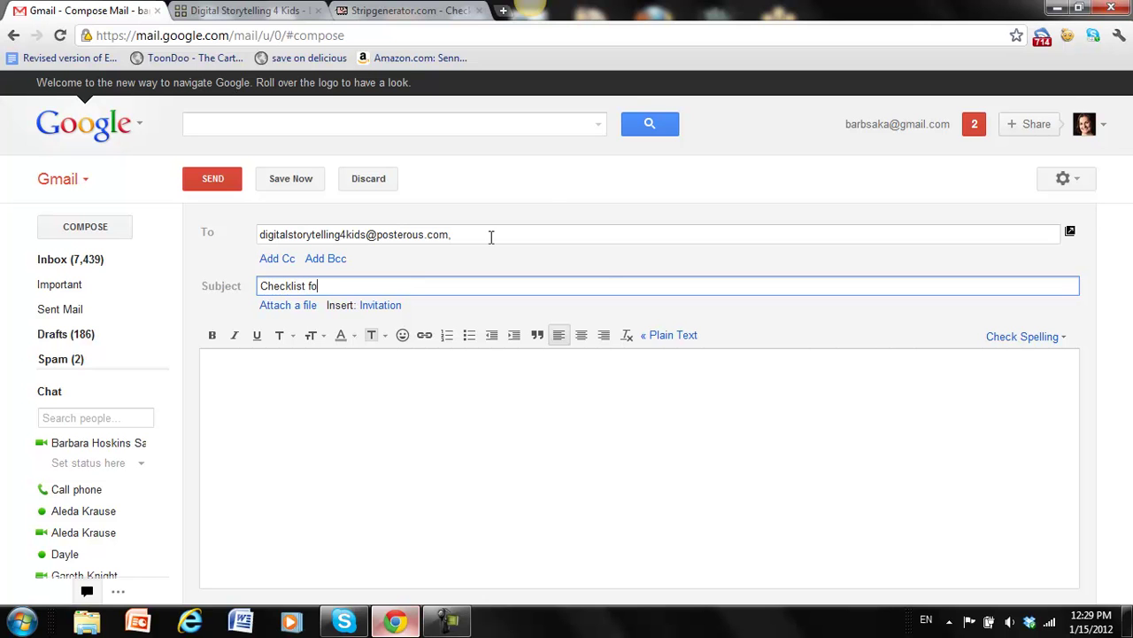
pyautogui.write('r blog posts ((')
pyautogui.write('tag: Wk2')
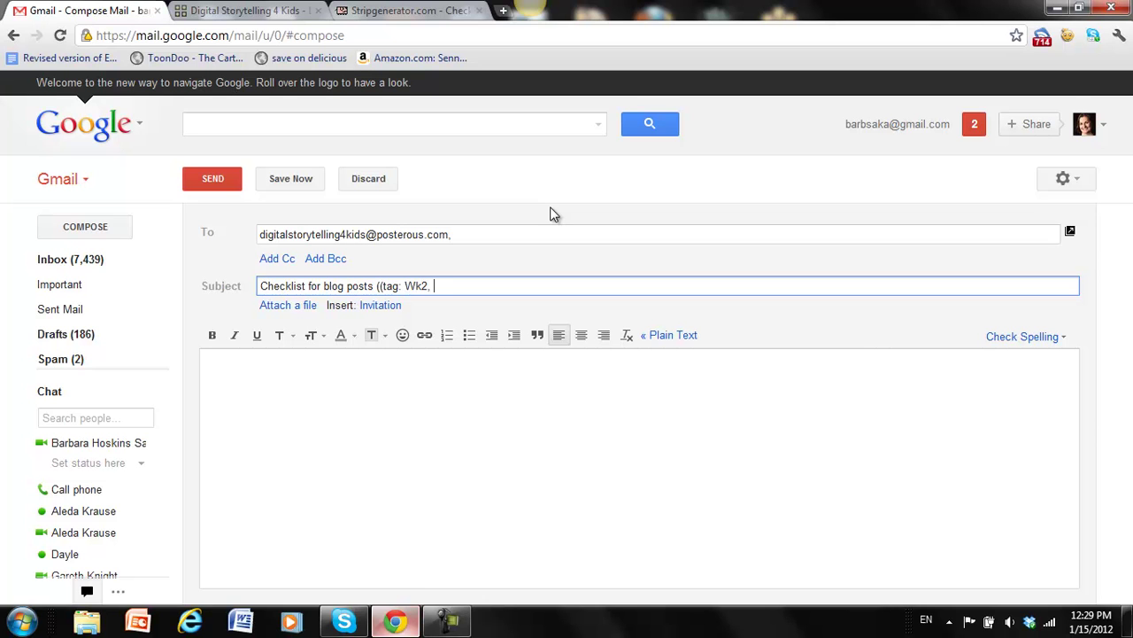
pyautogui.write(', comic')
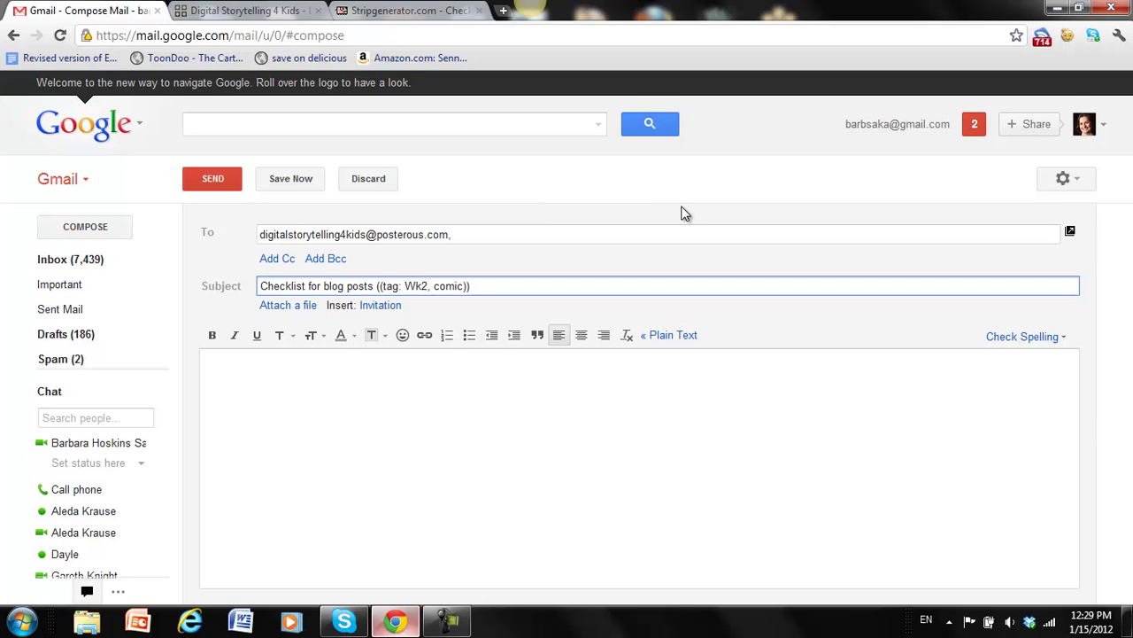
pyautogui.click(543, 377)
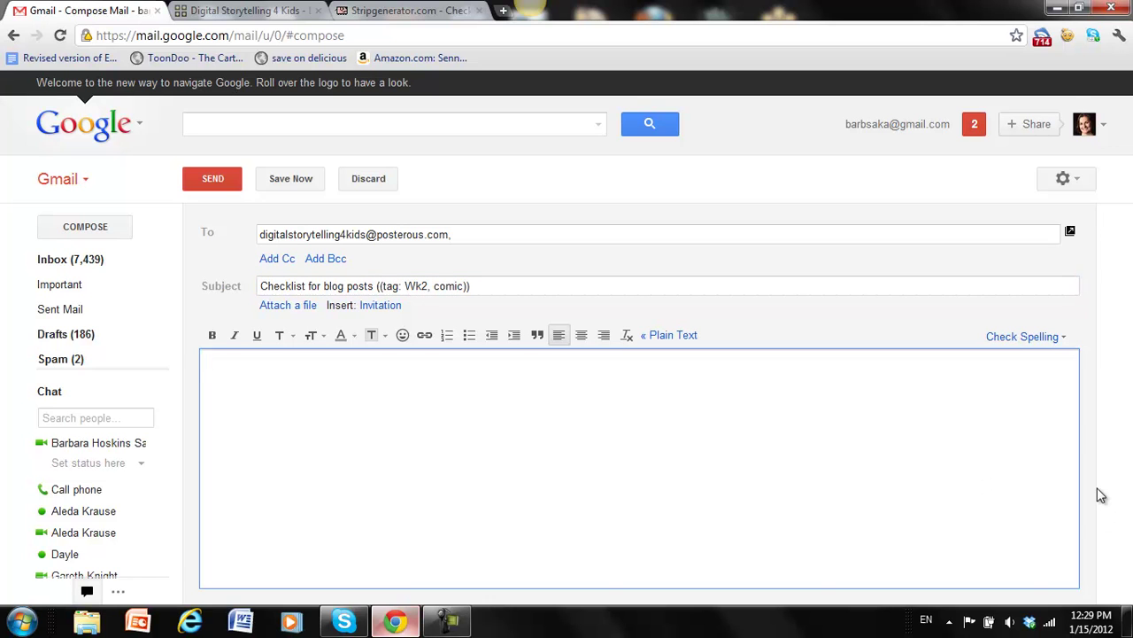
# Attach the checklist image from the EVO pictures folder to the message, shrinking the folder's thumbnails to find it
pyautogui.click(308, 306)
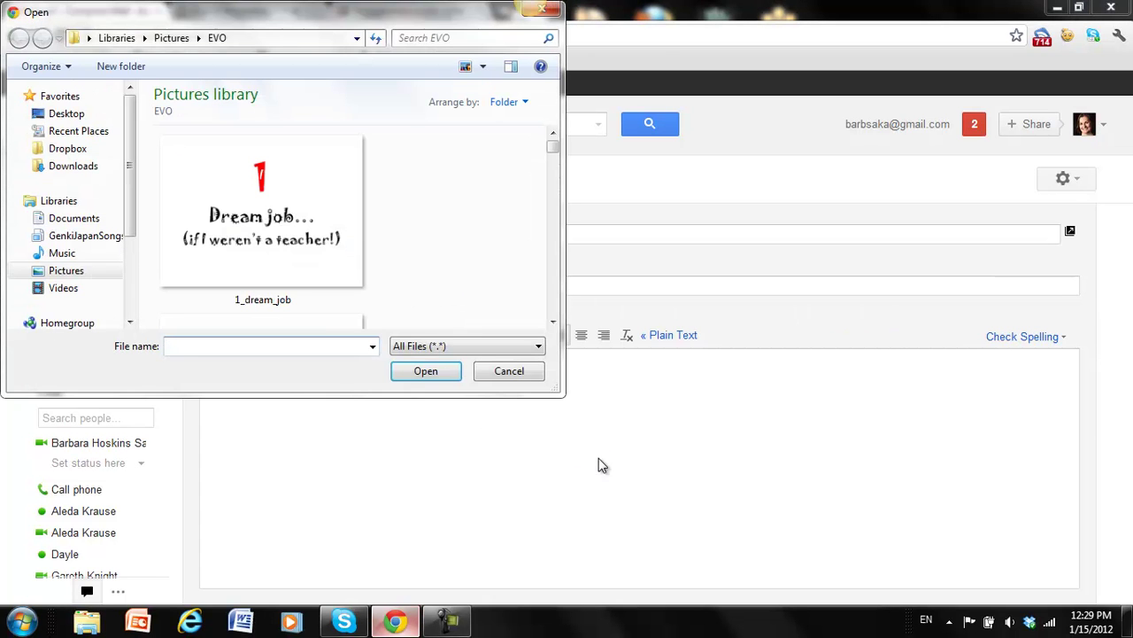
pyautogui.moveTo(553, 155); pyautogui.dragTo(553, 175)
pyautogui.click(553, 322)
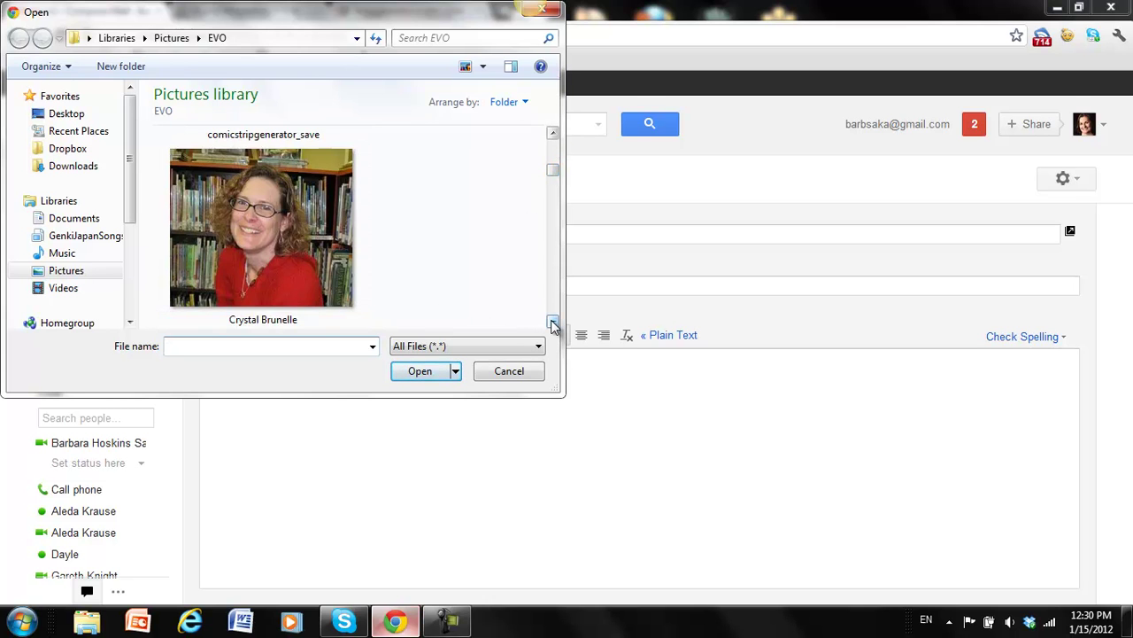
pyautogui.click(552, 322)
pyautogui.click(552, 323)
pyautogui.click(552, 322)
pyautogui.click(552, 323)
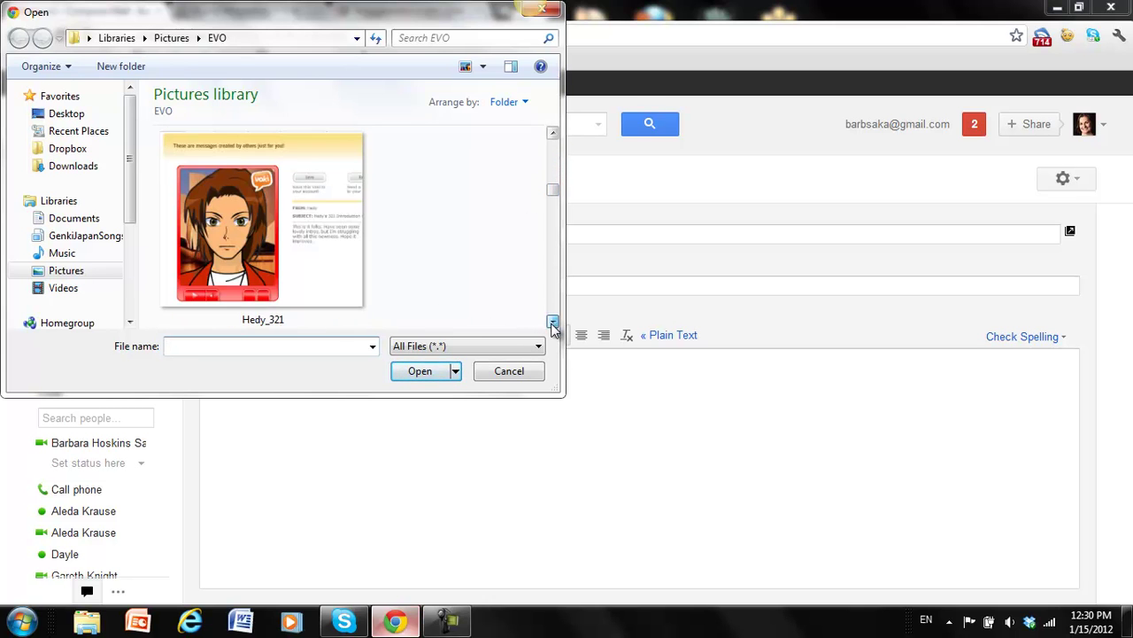
pyautogui.click(553, 133)
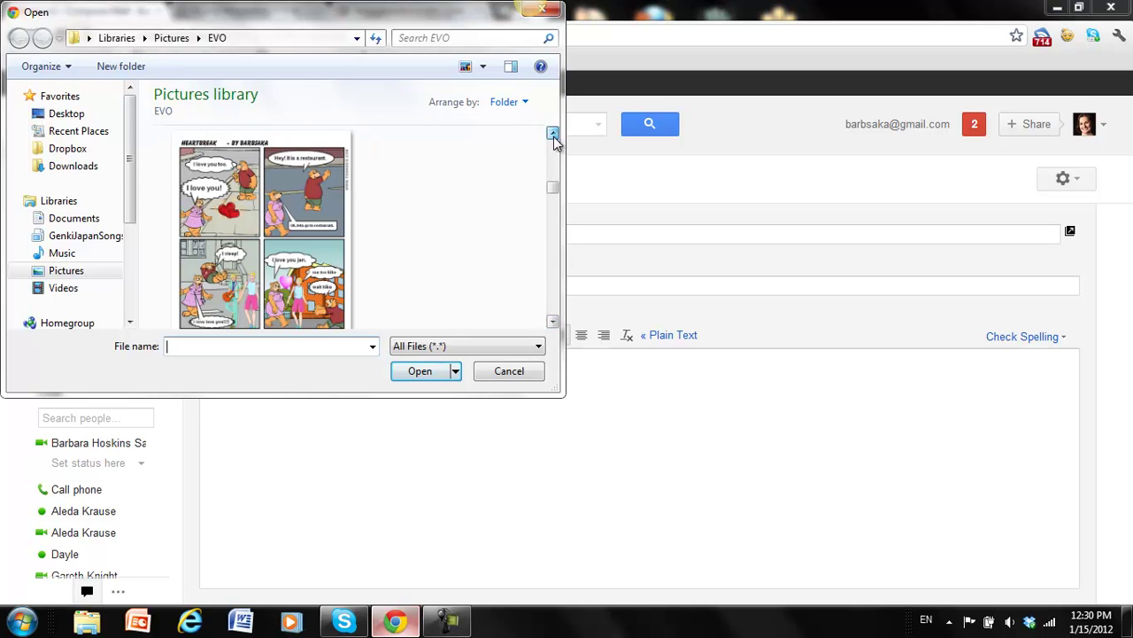
pyautogui.click(553, 133)
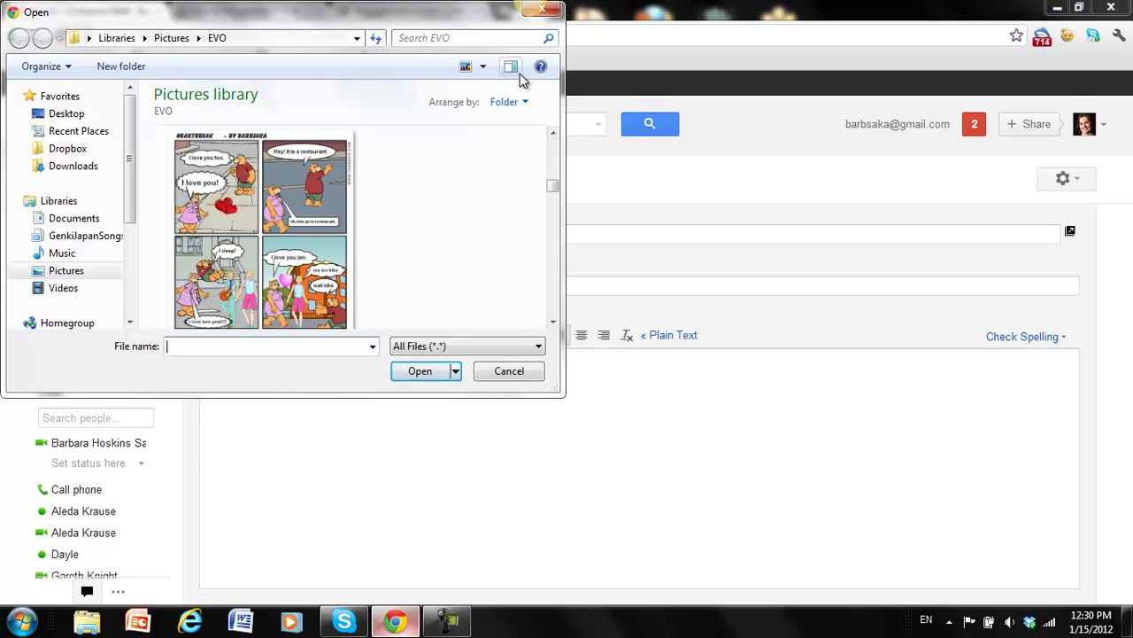
pyautogui.click(483, 68)
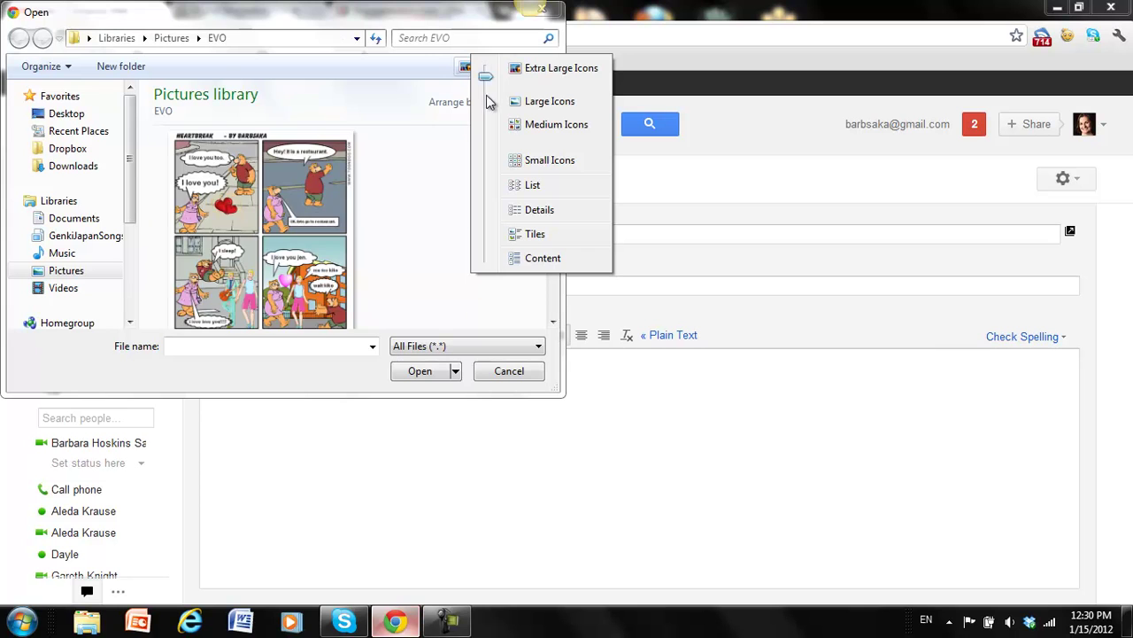
pyautogui.moveTo(487, 67); pyautogui.dragTo(488, 110)
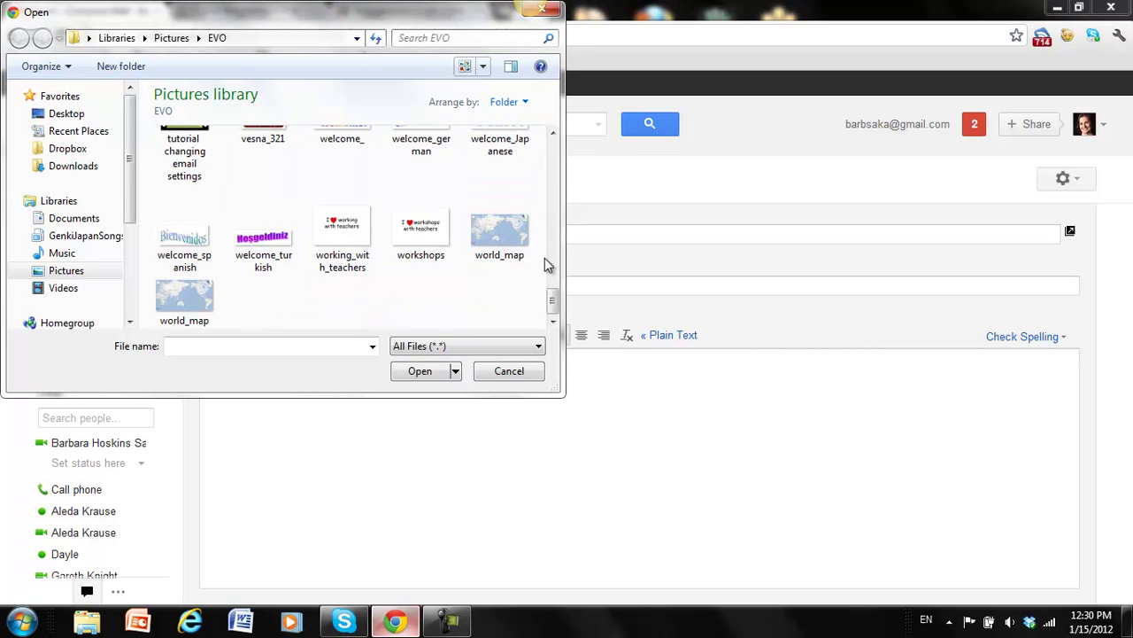
pyautogui.moveTo(554, 296); pyautogui.dragTo(556, 158)
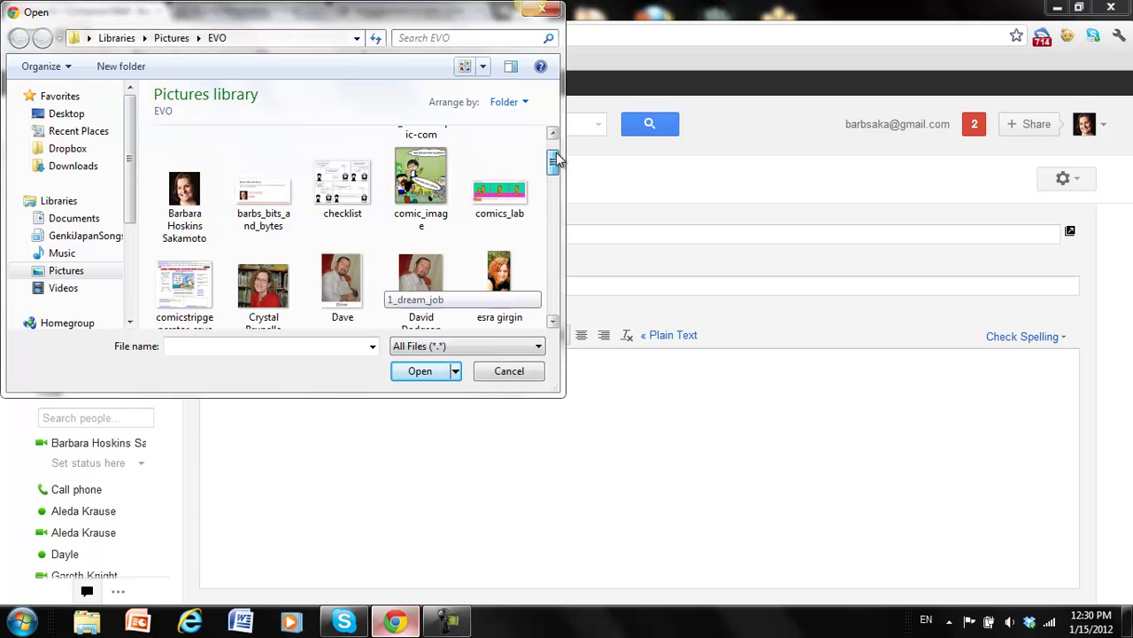
pyautogui.click(363, 184)
pyautogui.click(416, 370)
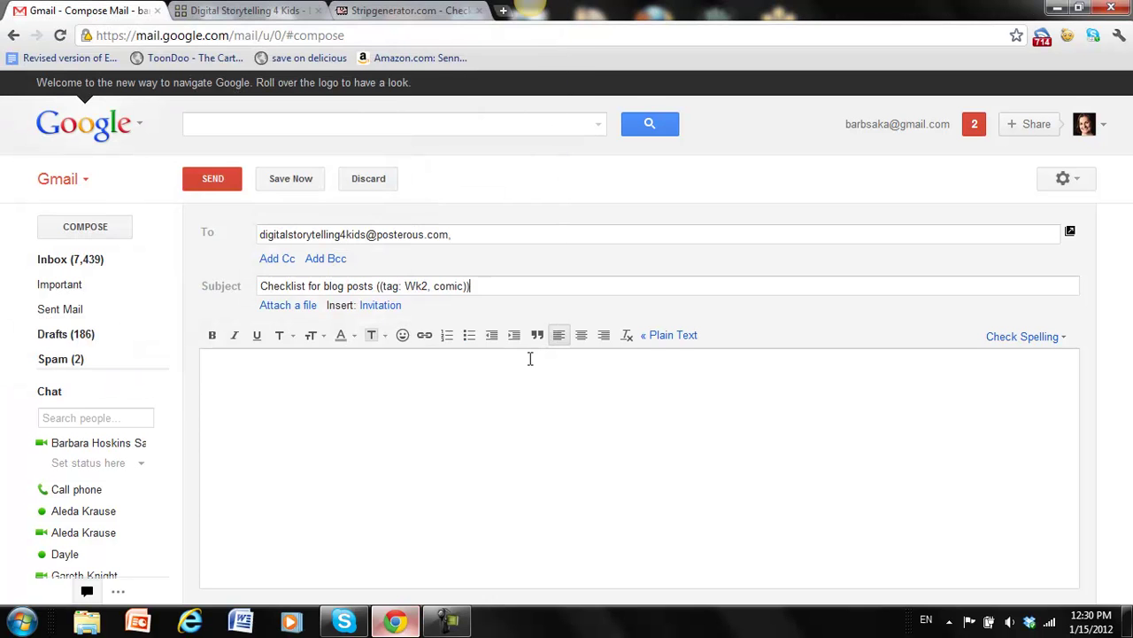
# Write "Have fun creating comics this week!" in the body with the senders' first names below, and send the message
pyautogui.click(371, 445)
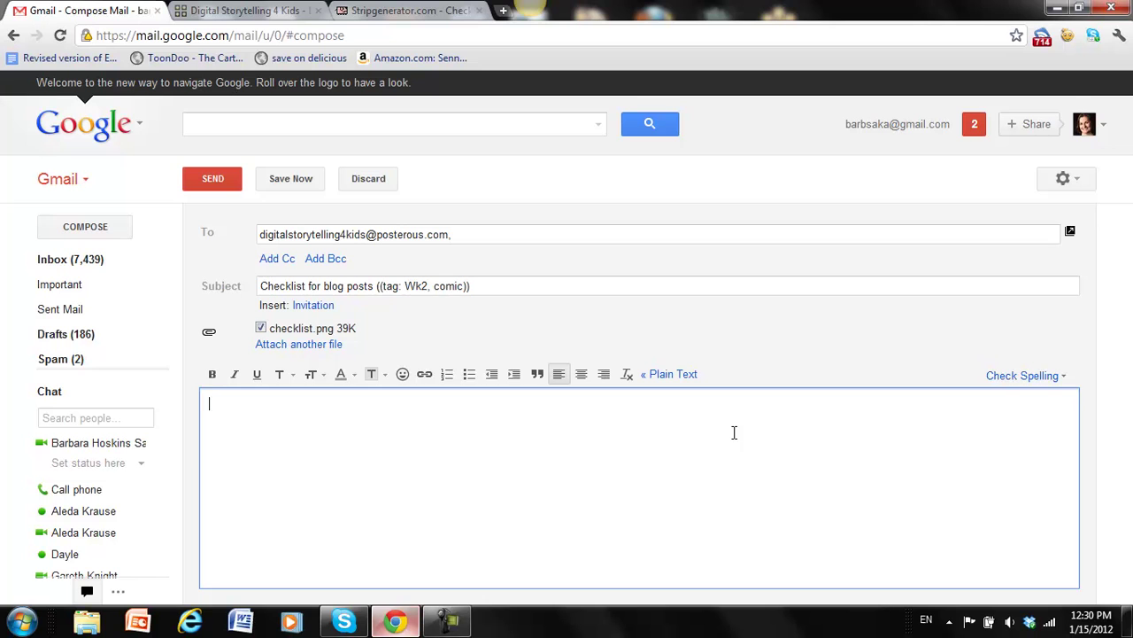
pyautogui.write('Have fun ')
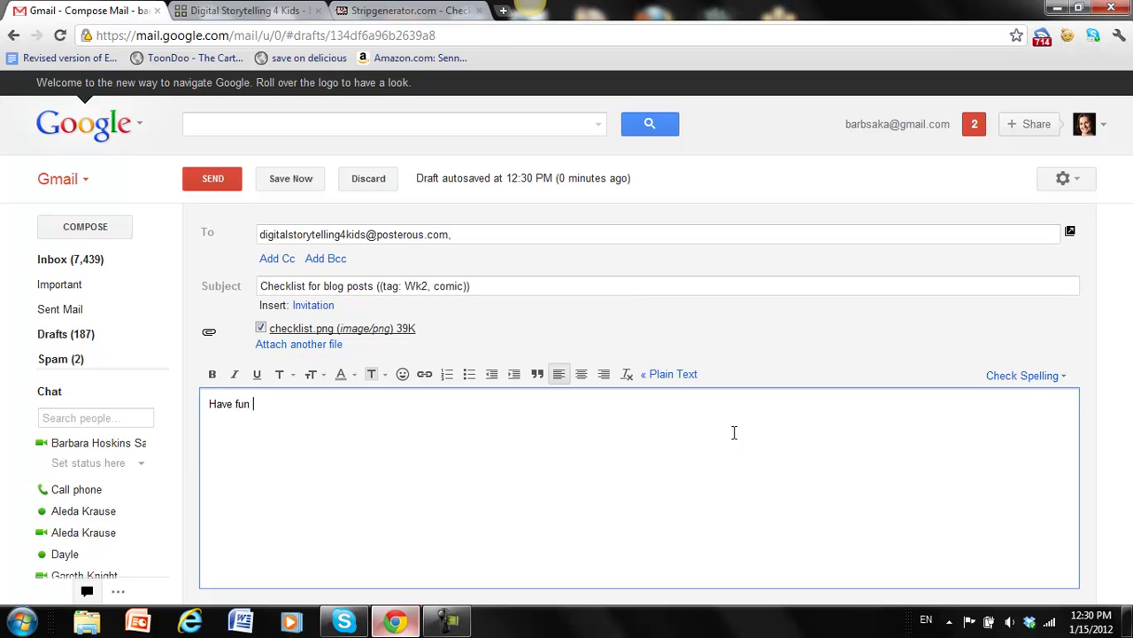
pyautogui.write('creating comics this week!')
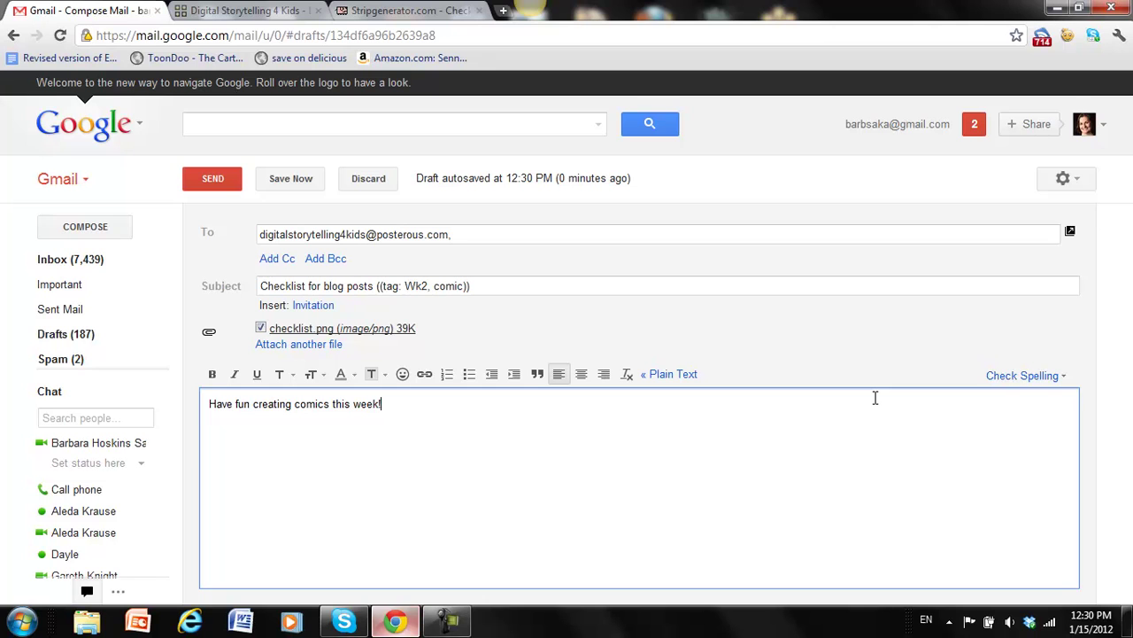
pyautogui.write('Barb, Jennifer and Shelly')
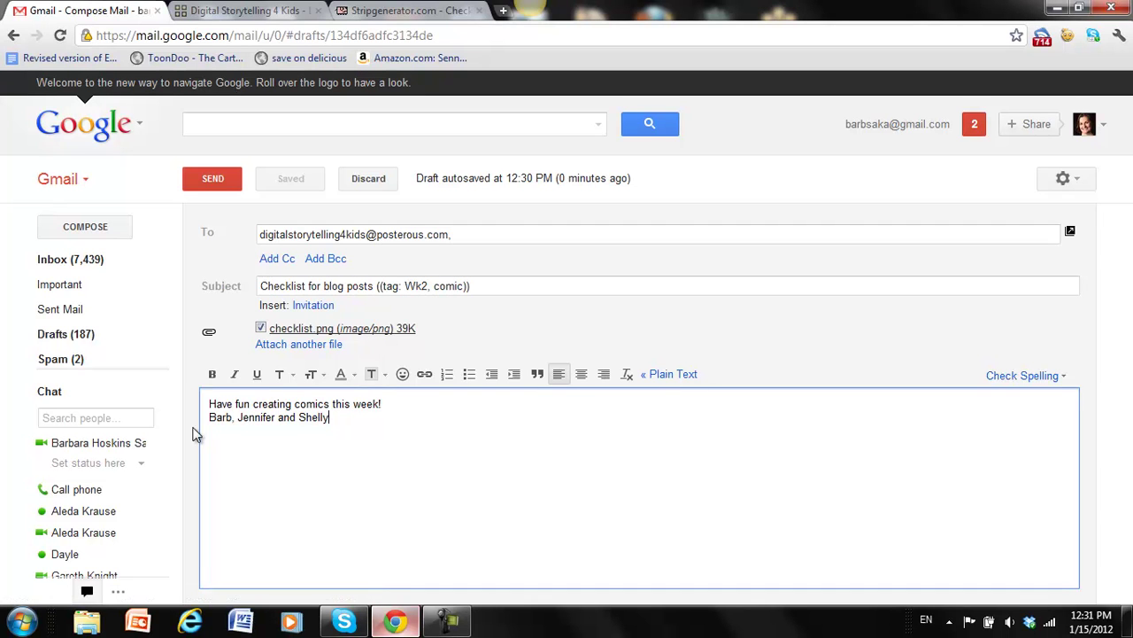
pyautogui.click(211, 181)
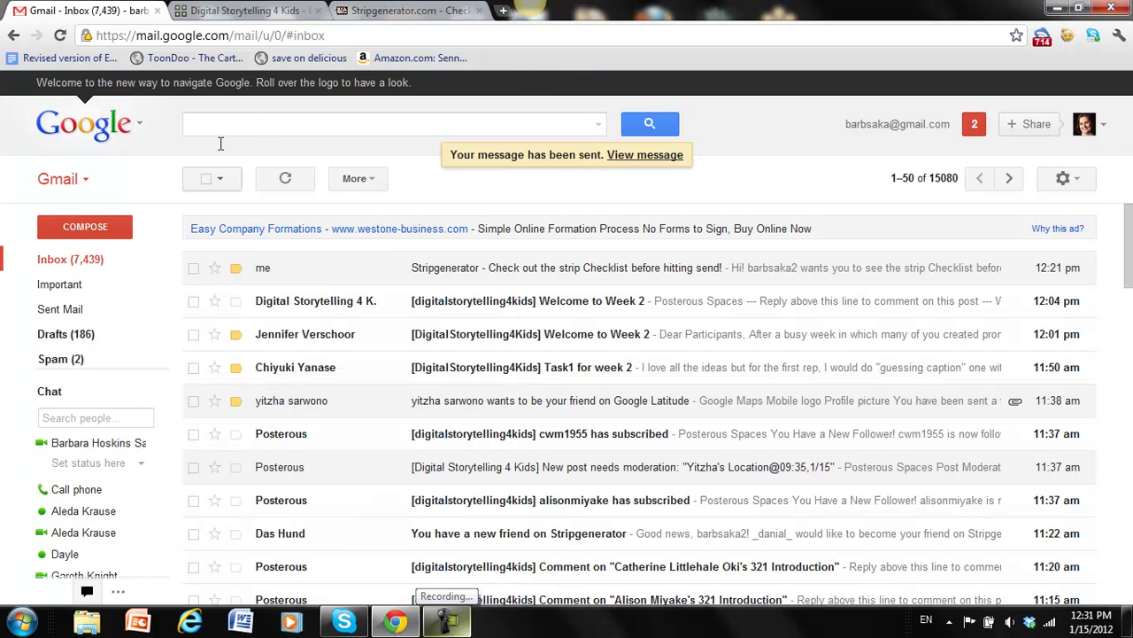
# Switch to the Digital Storytelling 4 Kids blog and reload its front page to look for the new post
pyautogui.click(234, 11)
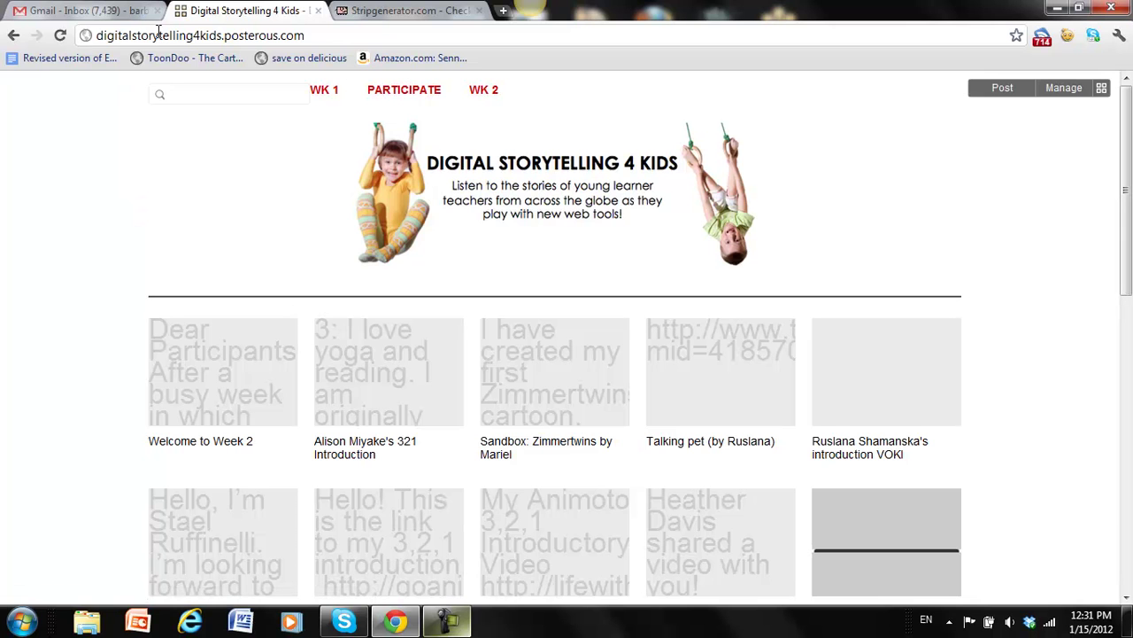
pyautogui.click(61, 35)
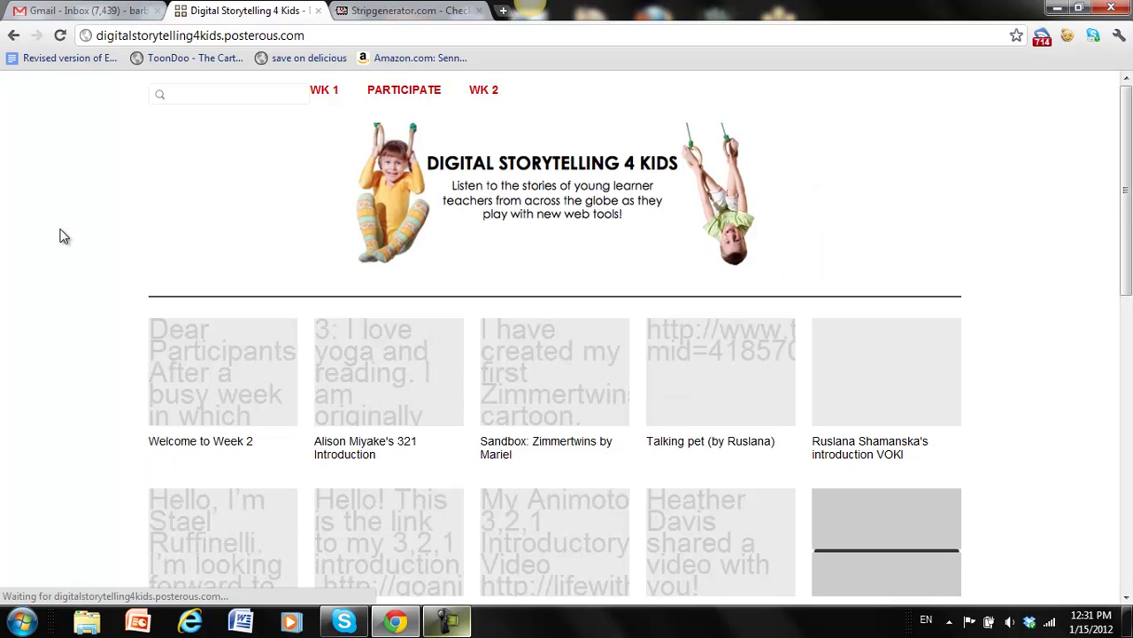
# Refresh the Gmail inbox and open the published post from the Posterous e-mail "Re: Checklist for blog posts"
pyautogui.click(110, 13)
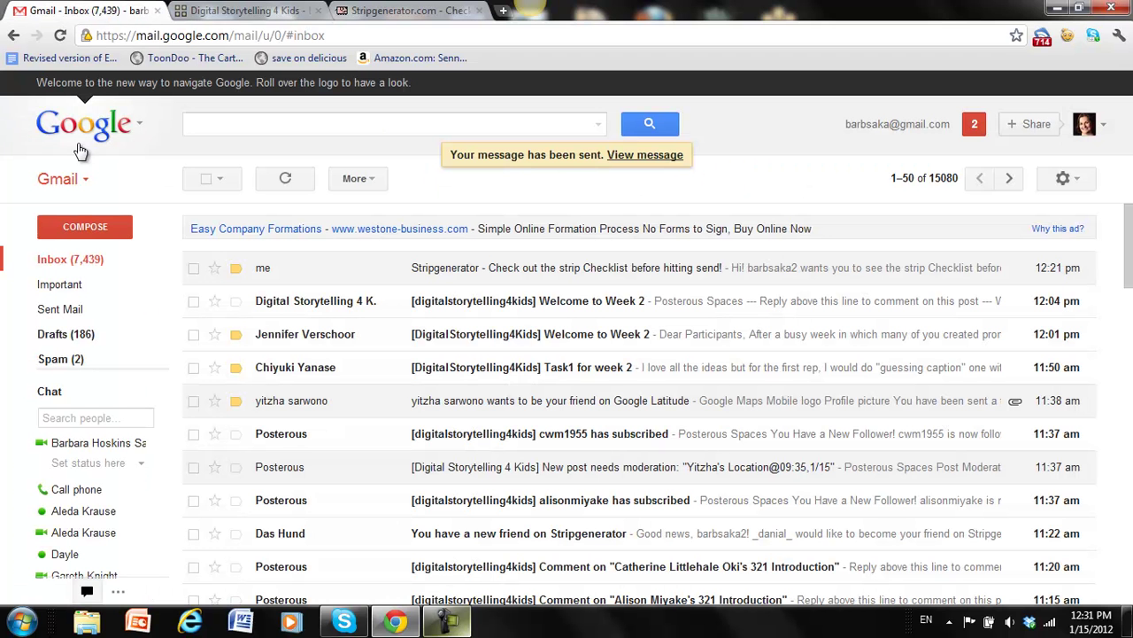
pyautogui.click(78, 259)
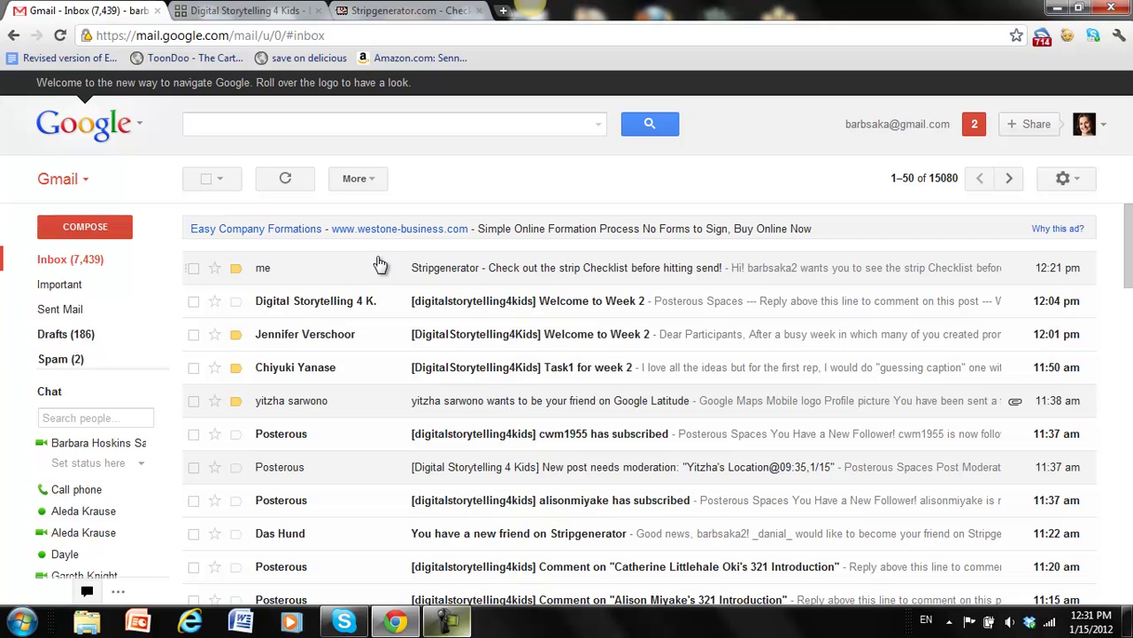
pyautogui.click(293, 180)
pyautogui.click(293, 182)
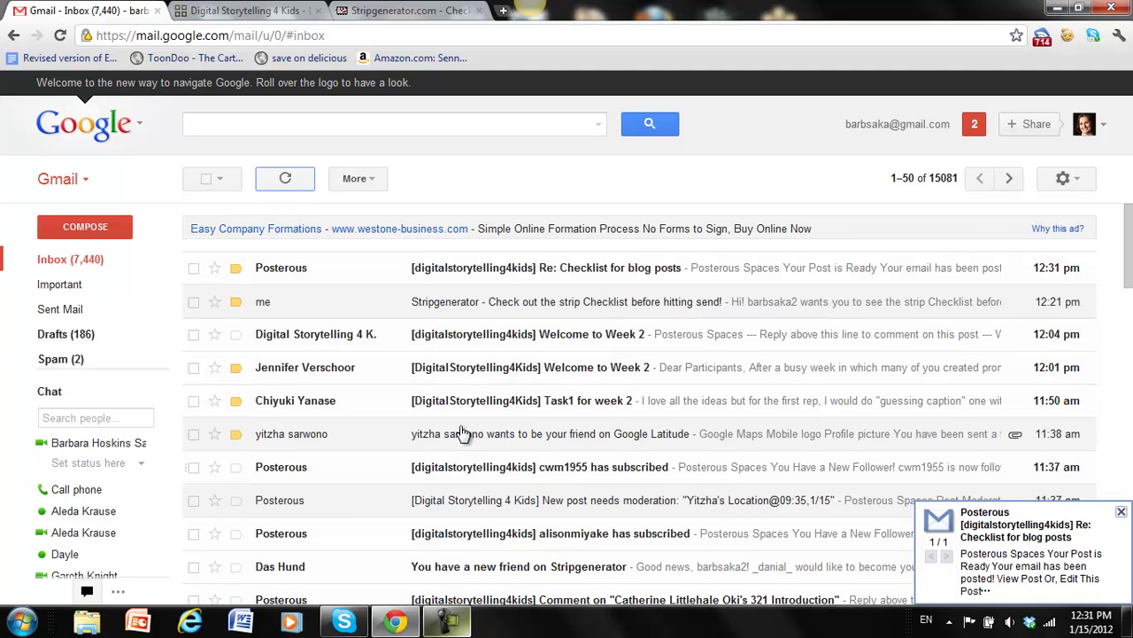
pyautogui.click(480, 273)
pyautogui.scroll(-1, 535, 480)
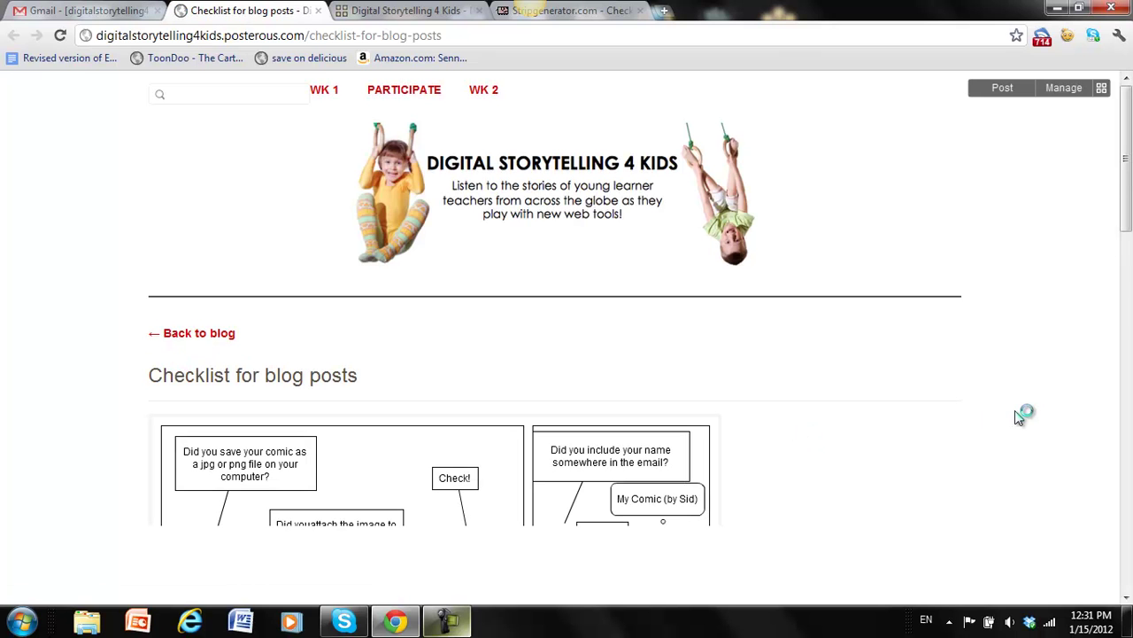
# Examine the published "Checklist for blog posts" post, checking its title, comic image, body text, signature and the tags it is filed under
pyautogui.scroll(-2, 1018, 418)
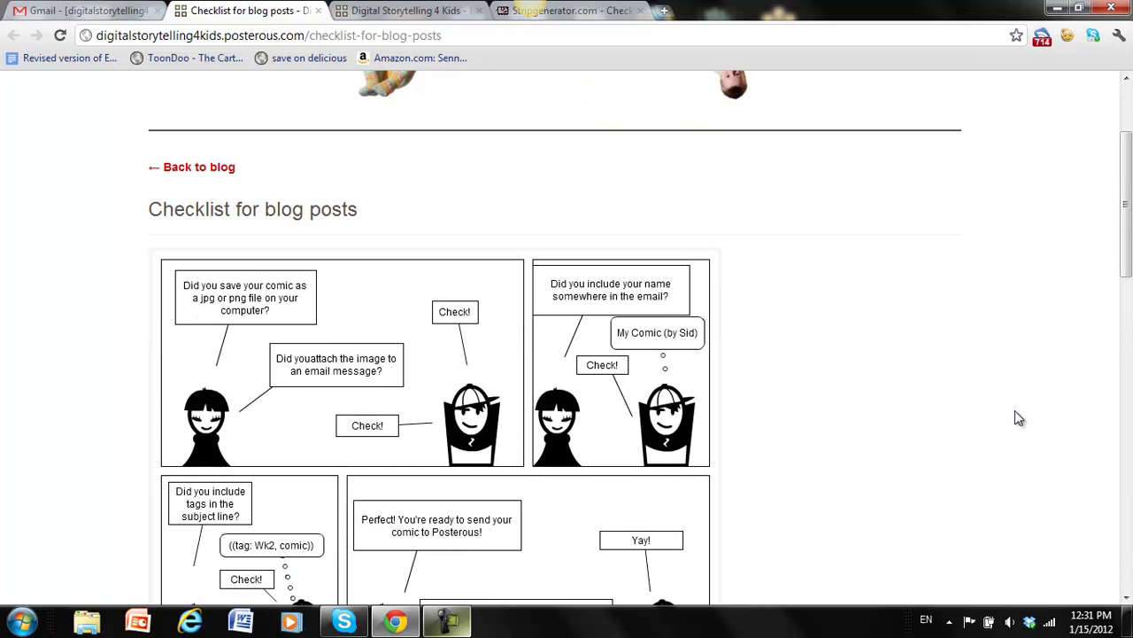
pyautogui.moveTo(386, 241)
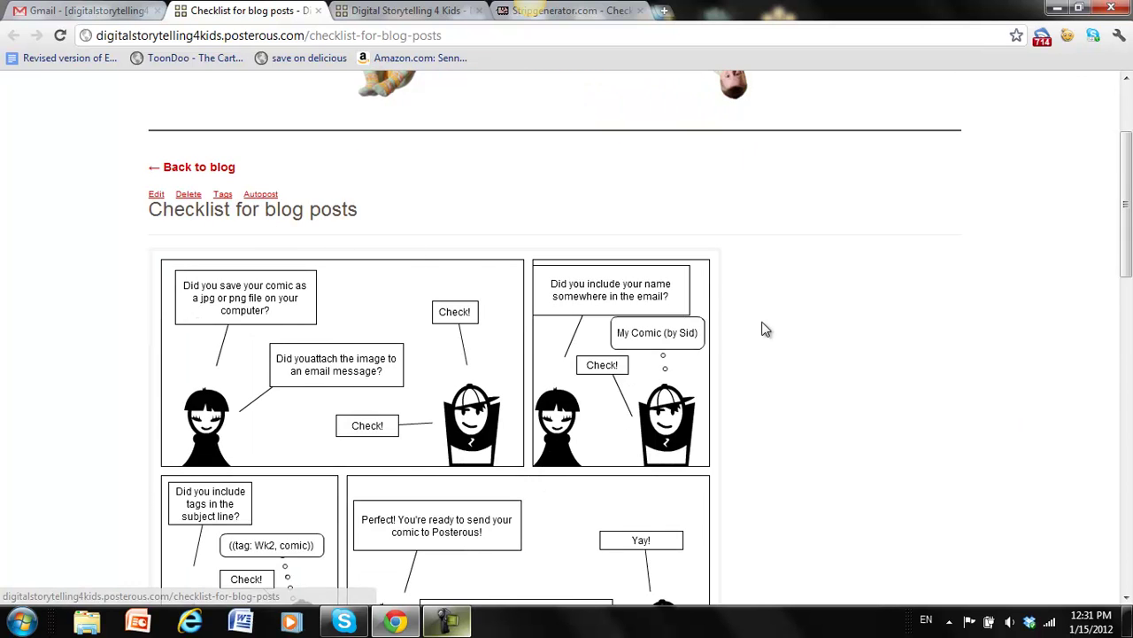
pyautogui.scroll(-3, 779, 330)
pyautogui.scroll(1, 779, 335)
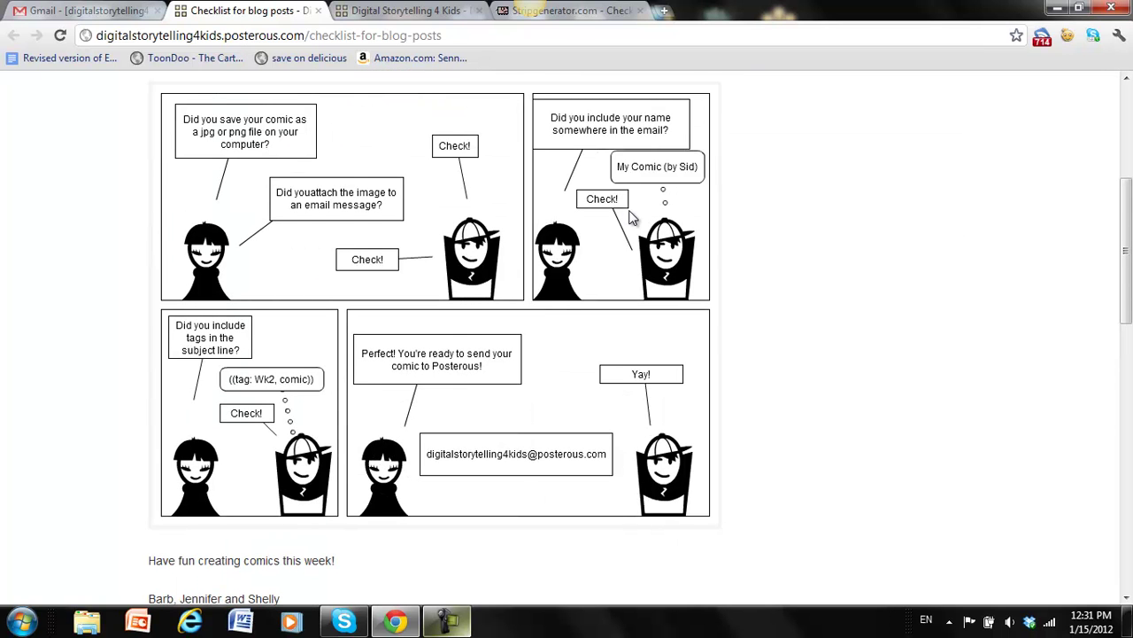
pyautogui.scroll(-2, 791, 275)
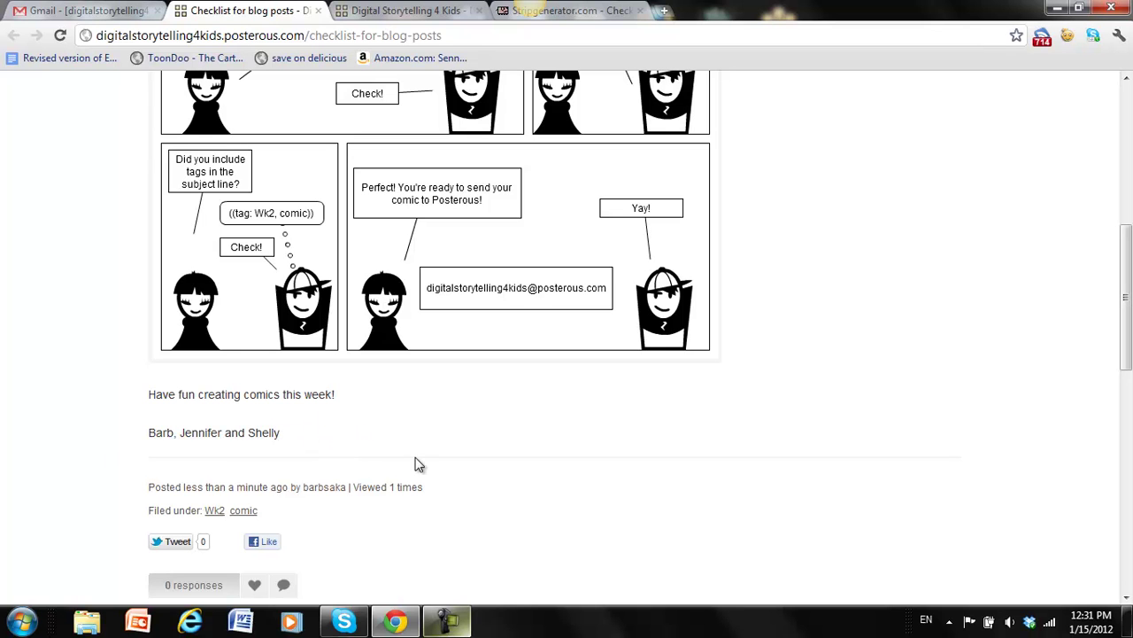
pyautogui.scroll(-2, 578, 443)
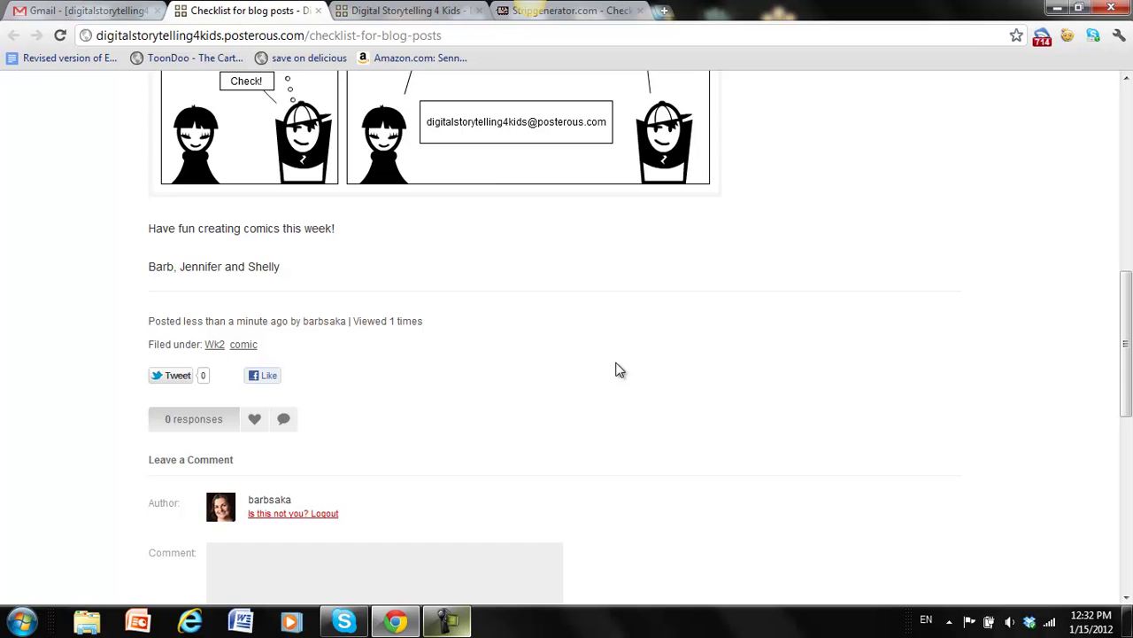
pyautogui.scroll(7, 619, 371)
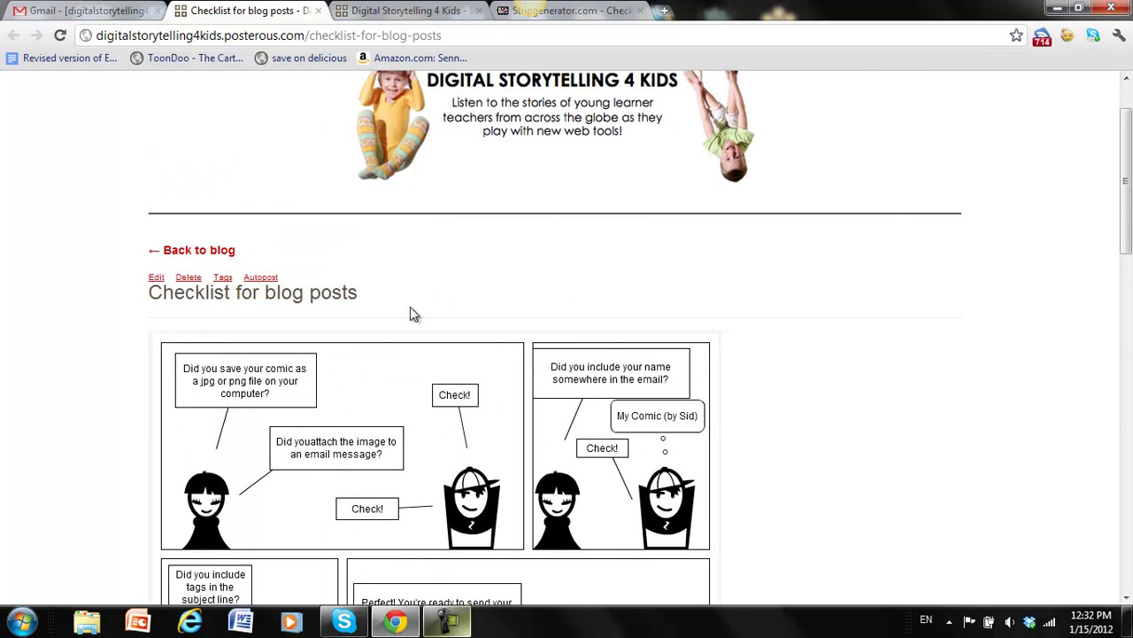
pyautogui.scroll(-4, 899, 398)
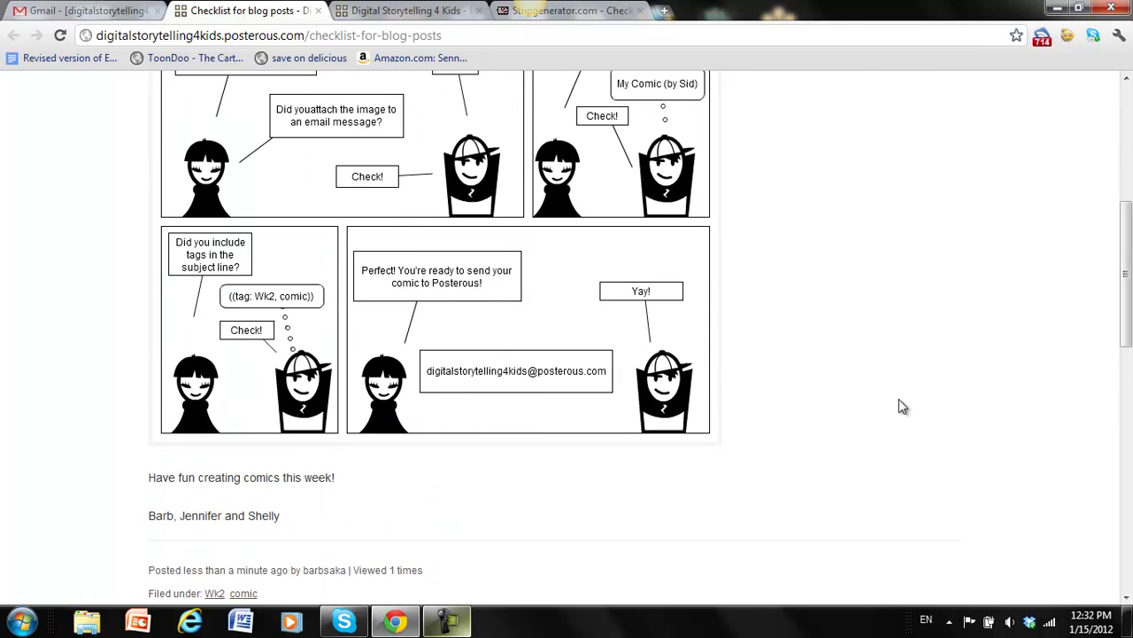
pyautogui.scroll(1, 898, 398)
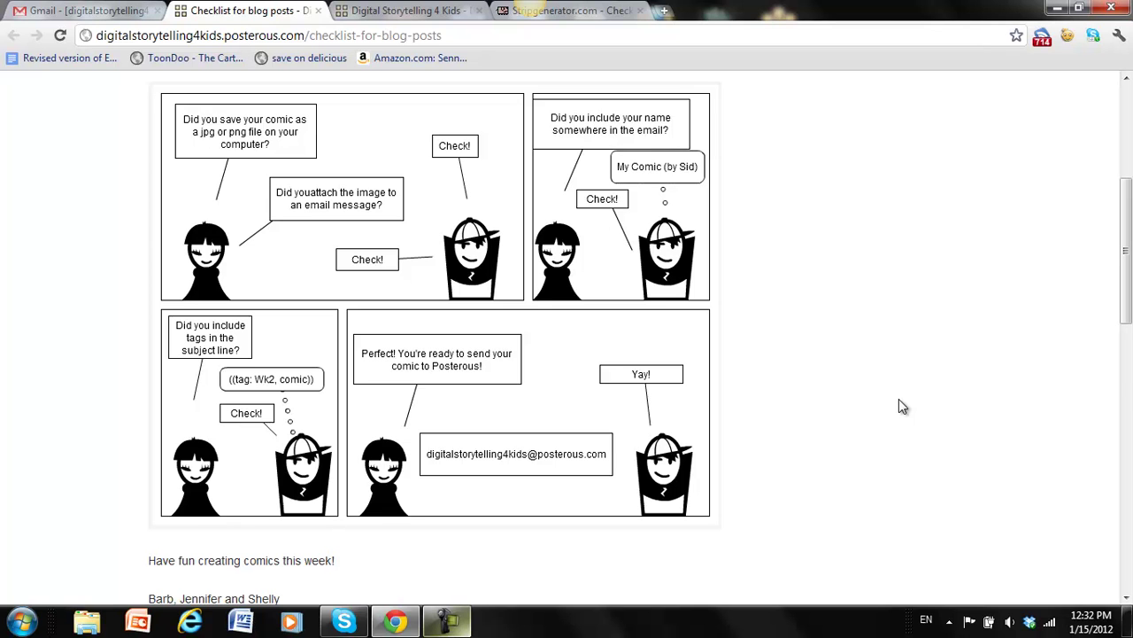